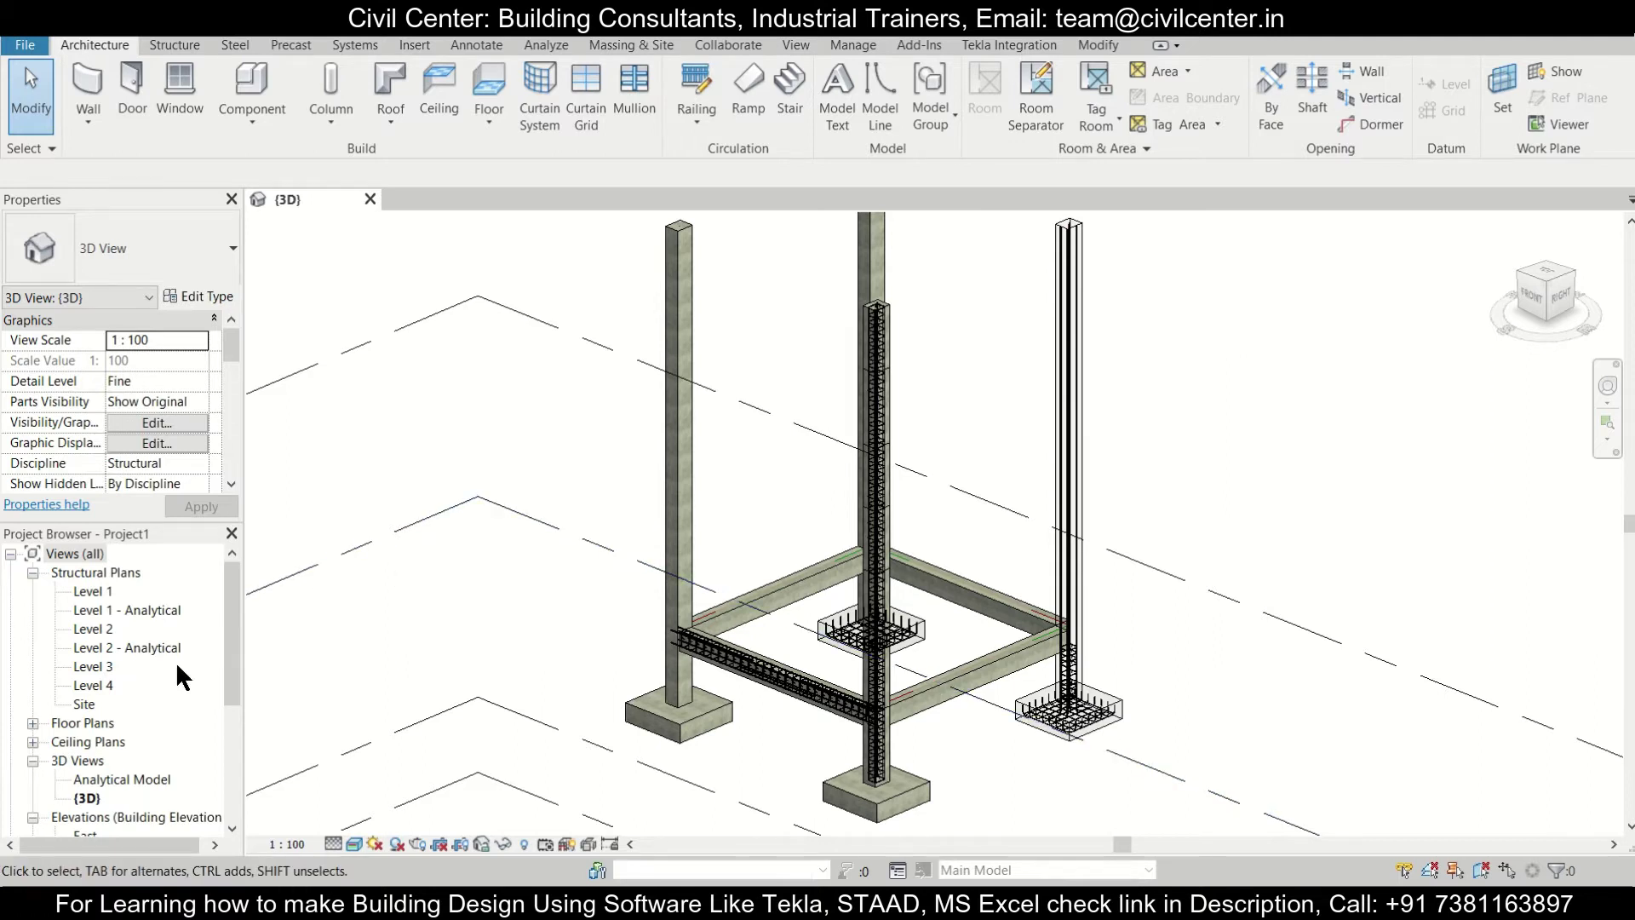
Step: Start a new schedule from the project's Schedules/Quantities
{"action": "scroll", "coordinate": [199, 647], "scroll_direction": "down", "scroll_amount": 3}
{"action": "scroll", "coordinate": [196, 644], "scroll_direction": "down", "scroll_amount": 1}
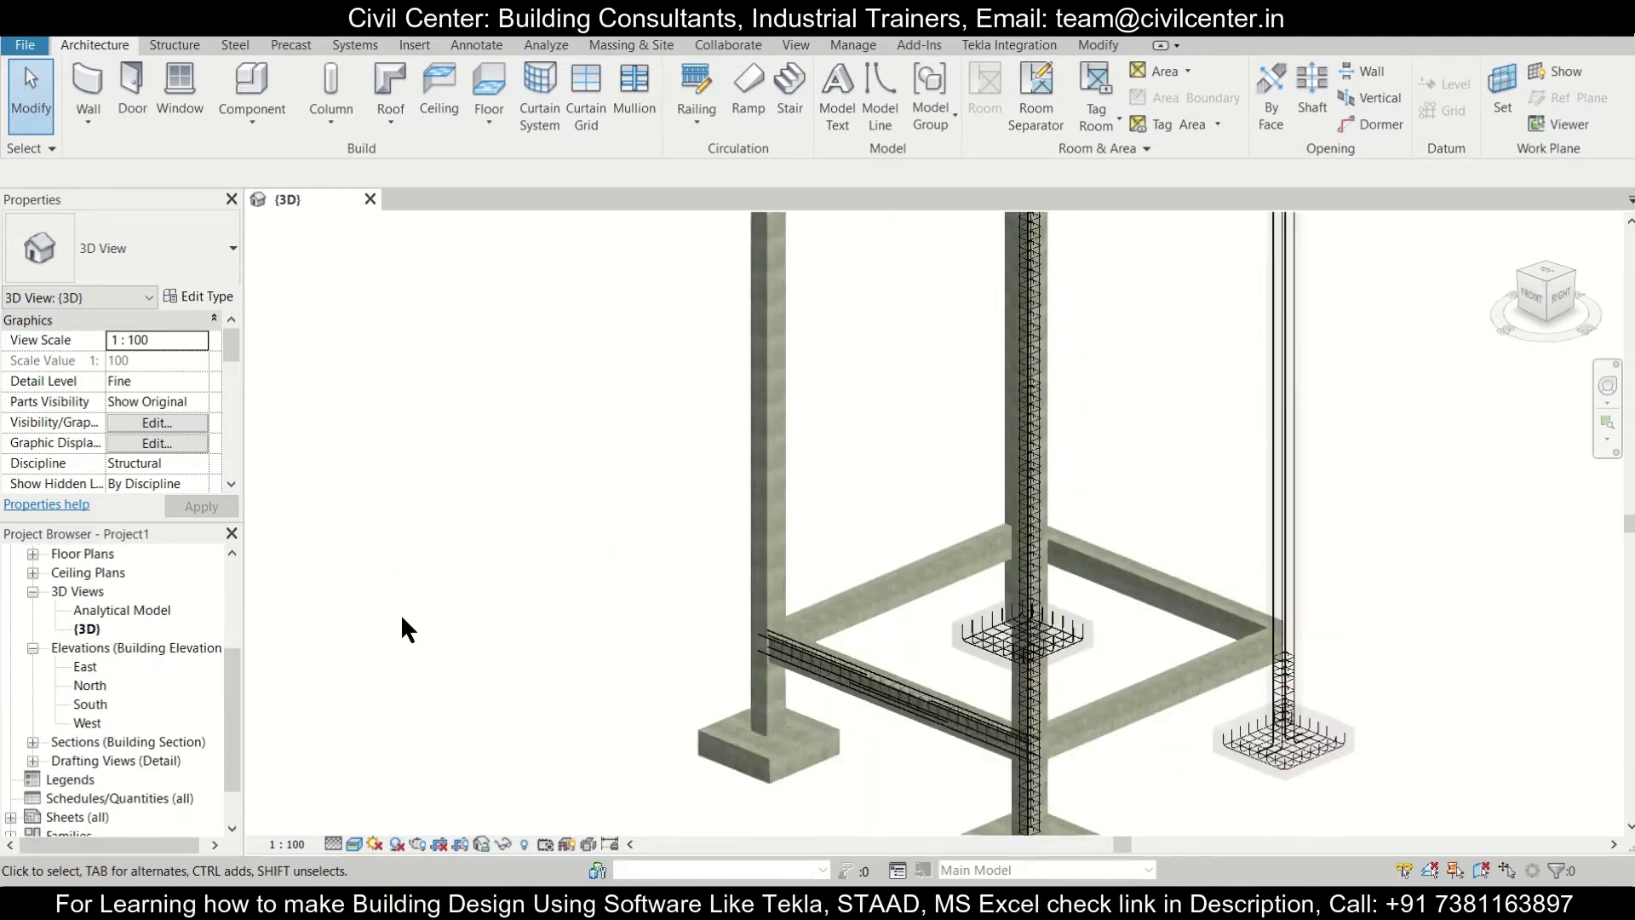
{"action": "scroll", "coordinate": [204, 699], "scroll_direction": "down", "scroll_amount": 1}
{"action": "left_click", "coordinate": [81, 587]}
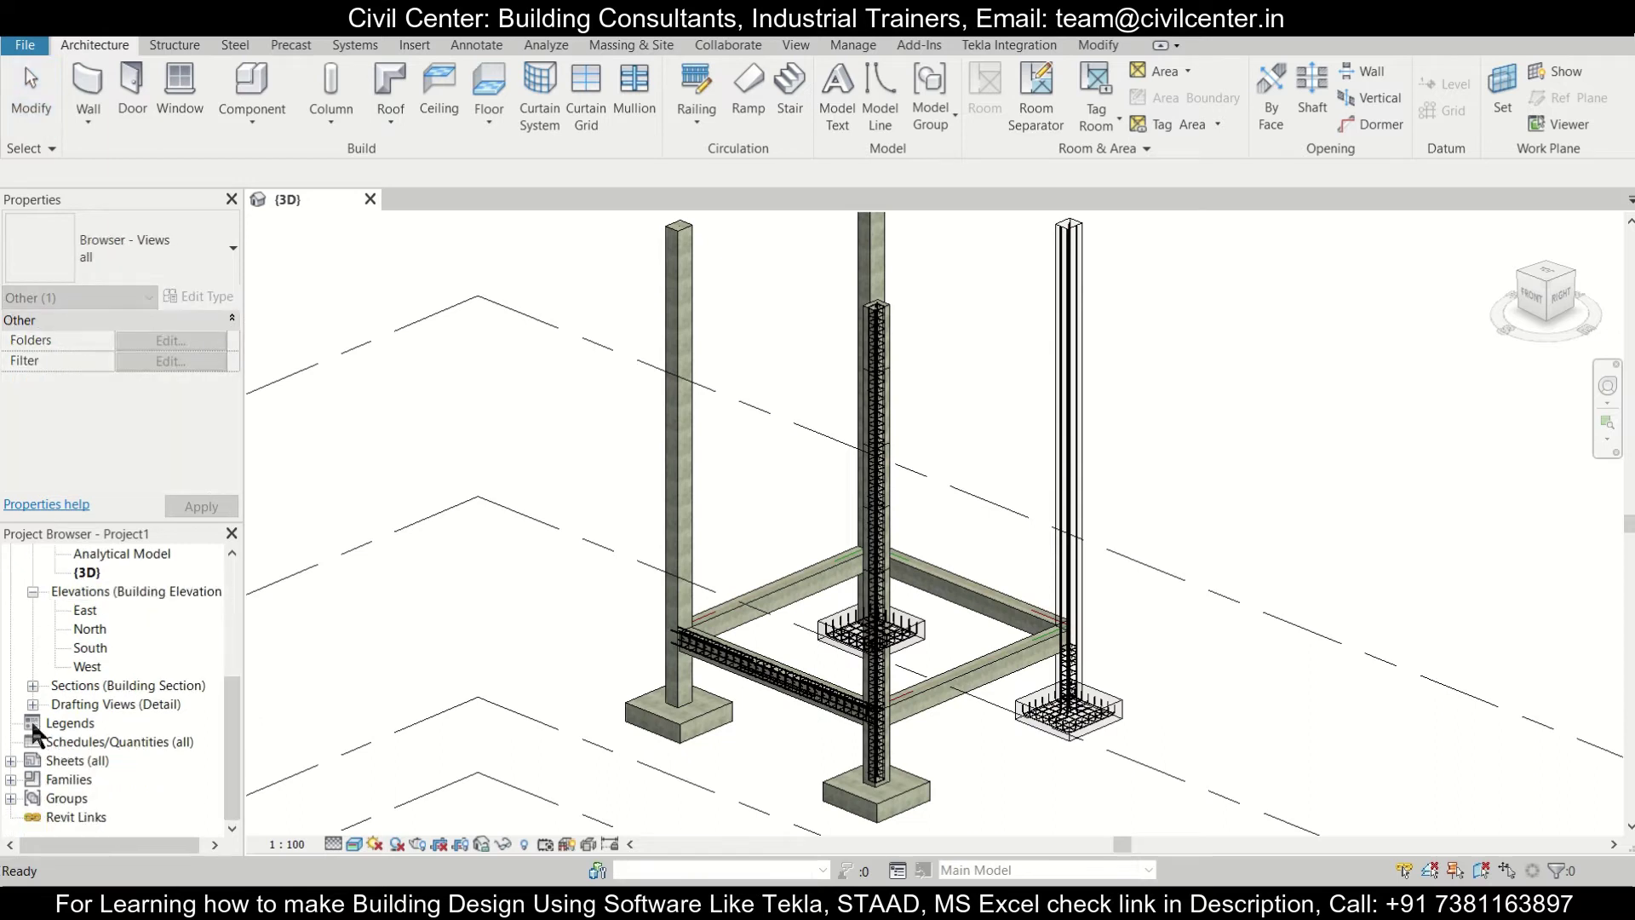
{"action": "scroll", "coordinate": [67, 699], "scroll_direction": "up", "scroll_amount": 1}
{"action": "scroll", "coordinate": [68, 703], "scroll_direction": "down", "scroll_amount": 1}
{"action": "left_click", "coordinate": [36, 744]}
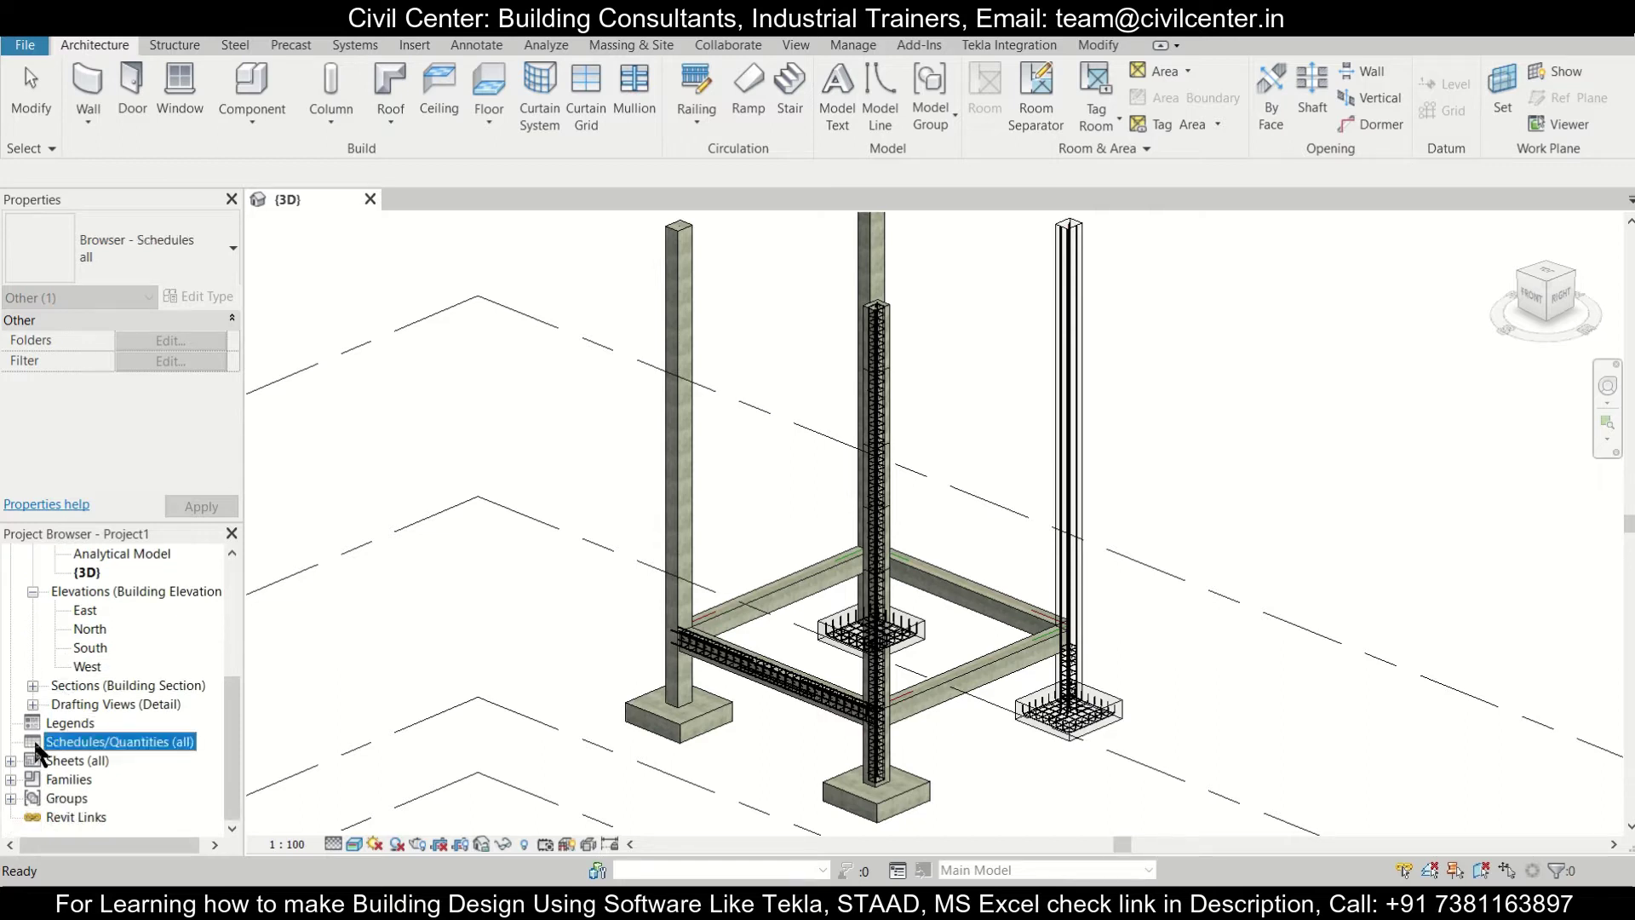
{"action": "right_click", "coordinate": [38, 751]}
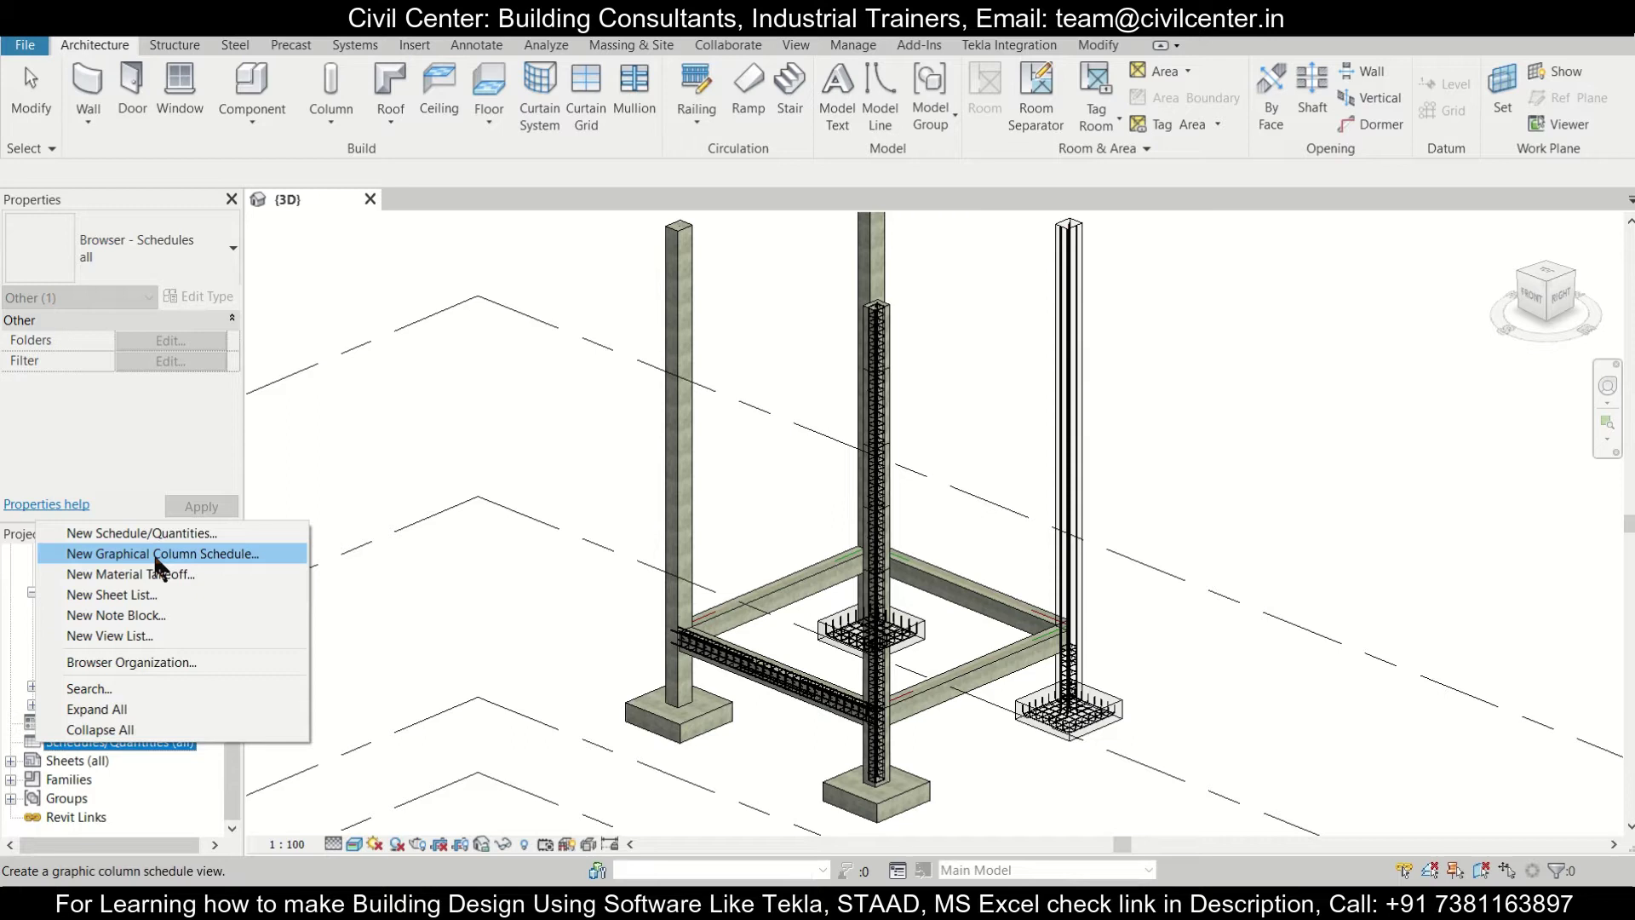
{"action": "left_click", "coordinate": [177, 45]}
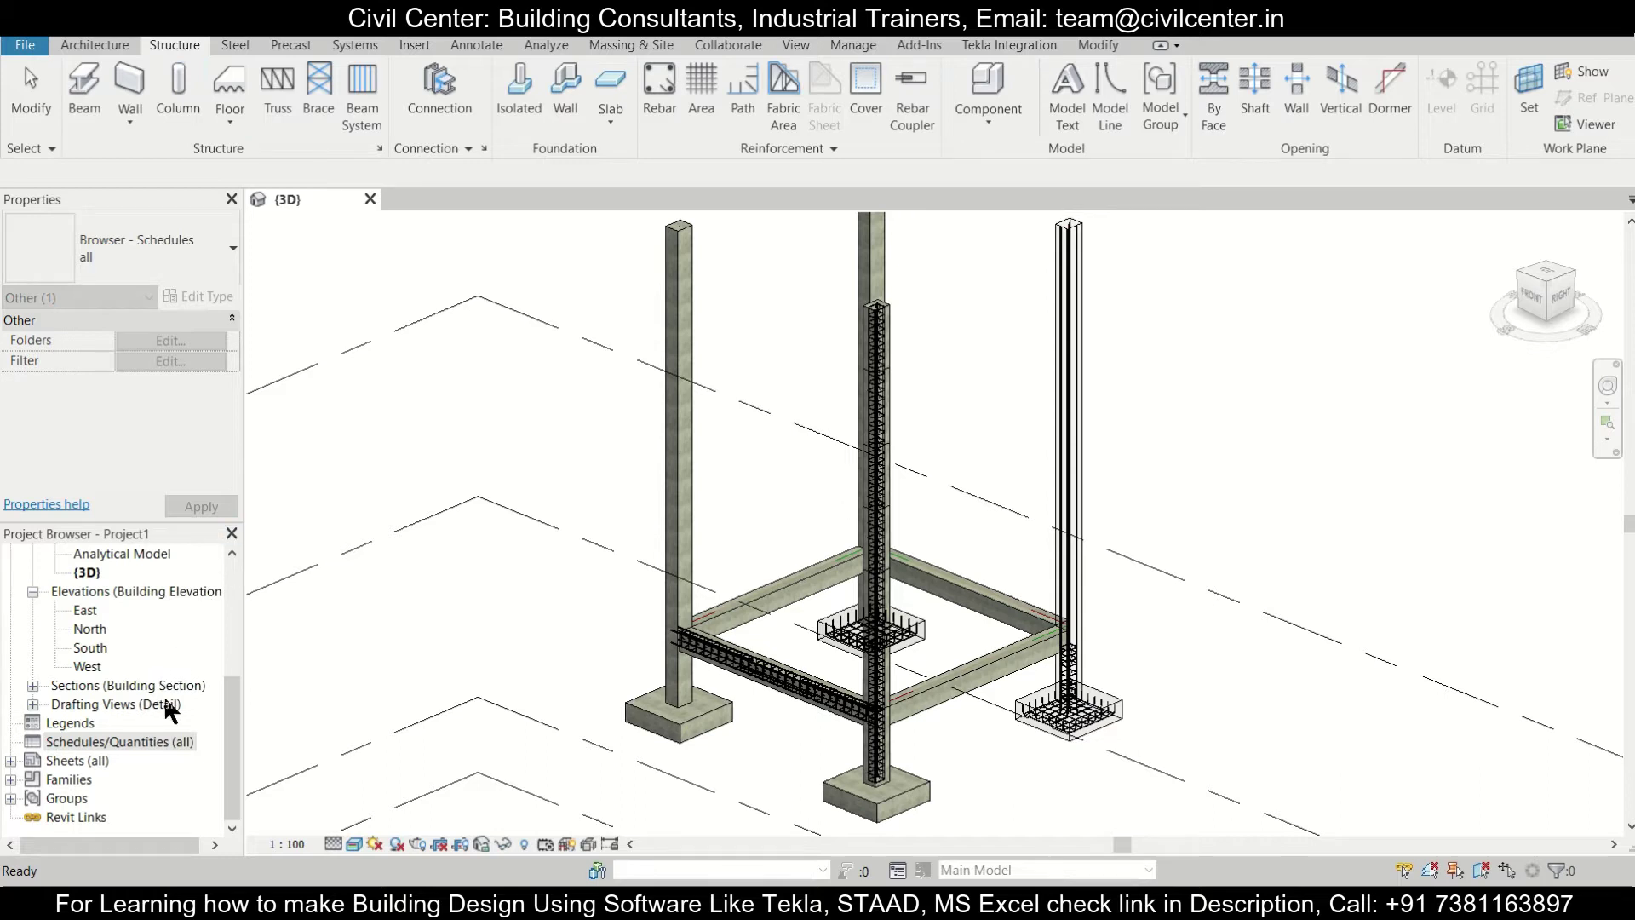
{"action": "right_click", "coordinate": [94, 743]}
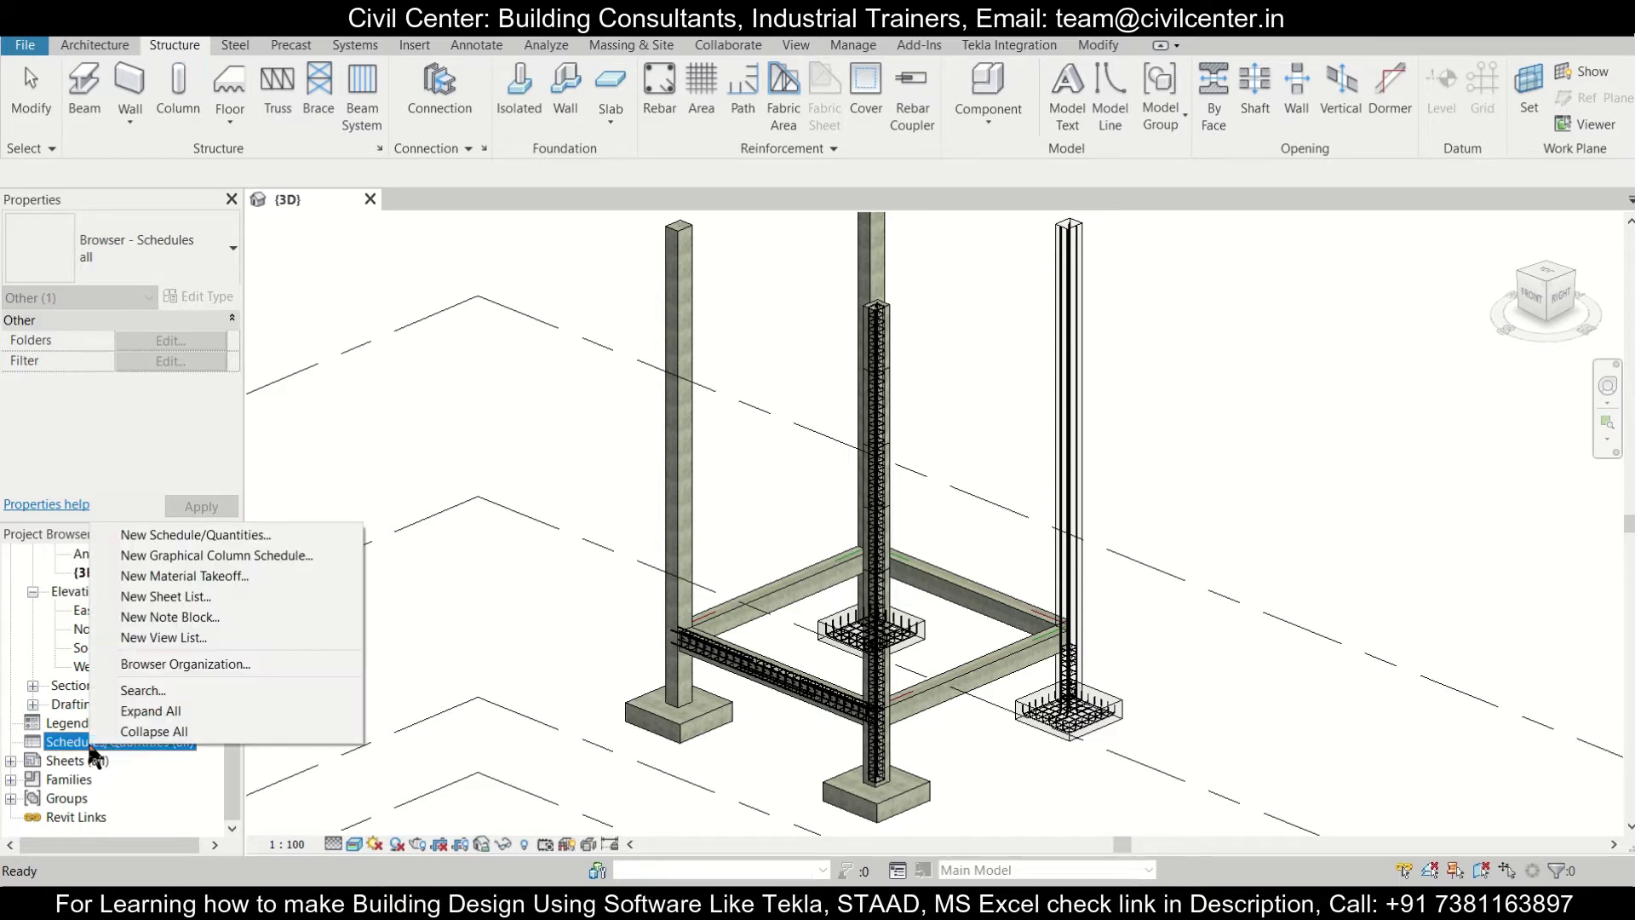
{"action": "left_click", "coordinate": [211, 534]}
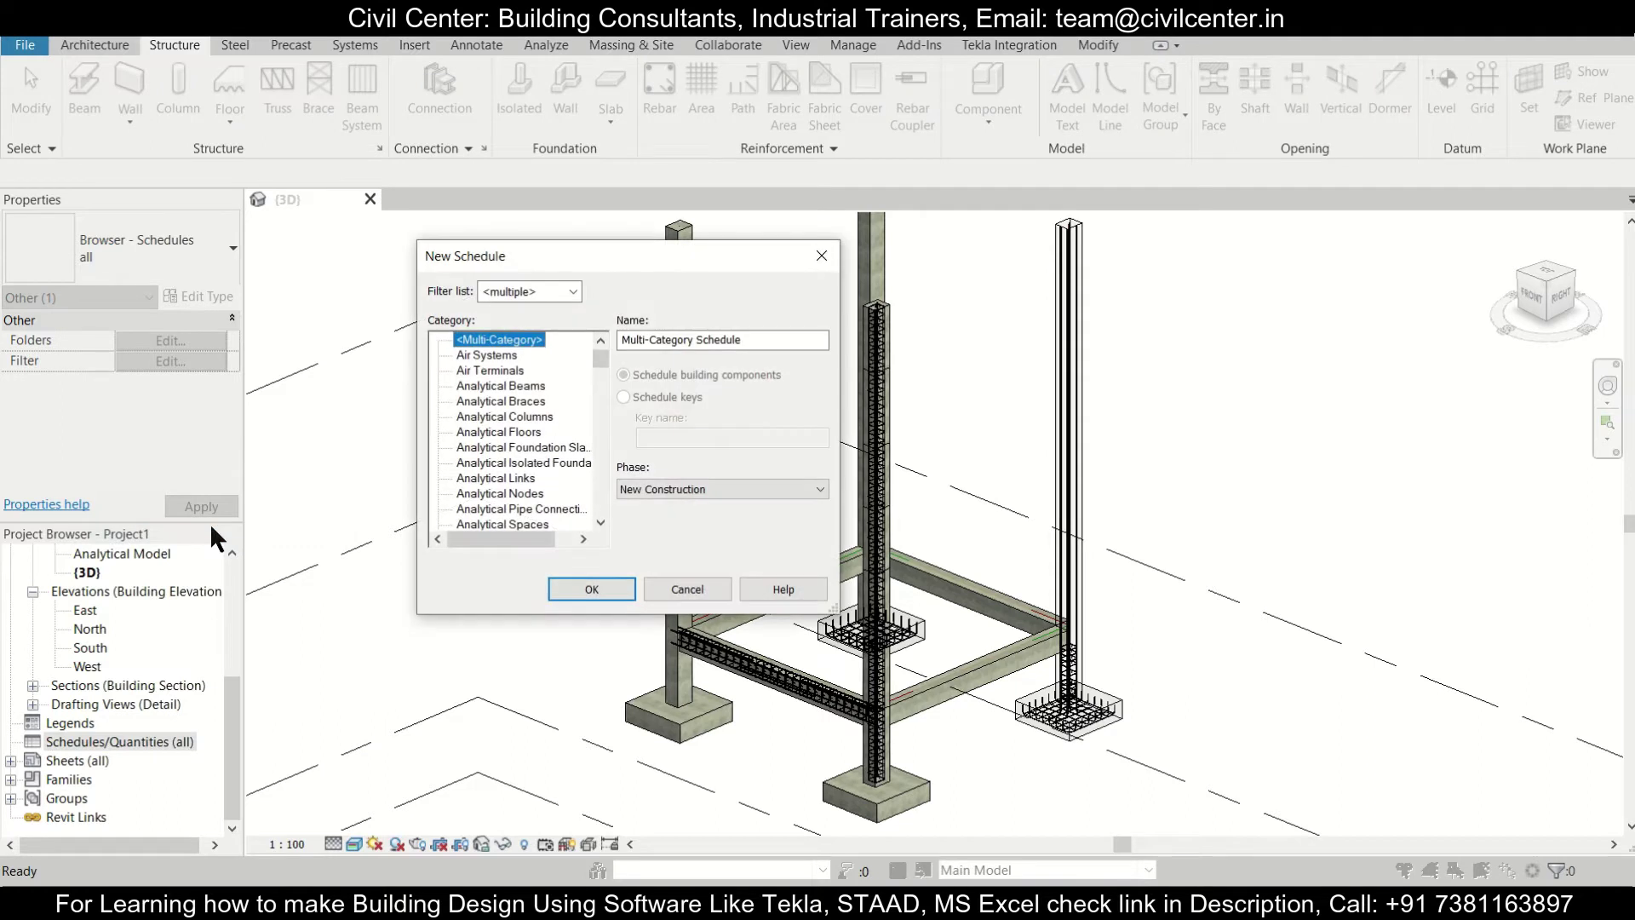
Step: Create a building-component schedule for the Structural Rebar category
{"action": "left_click", "coordinate": [519, 417]}
{"action": "key", "text": "s"}
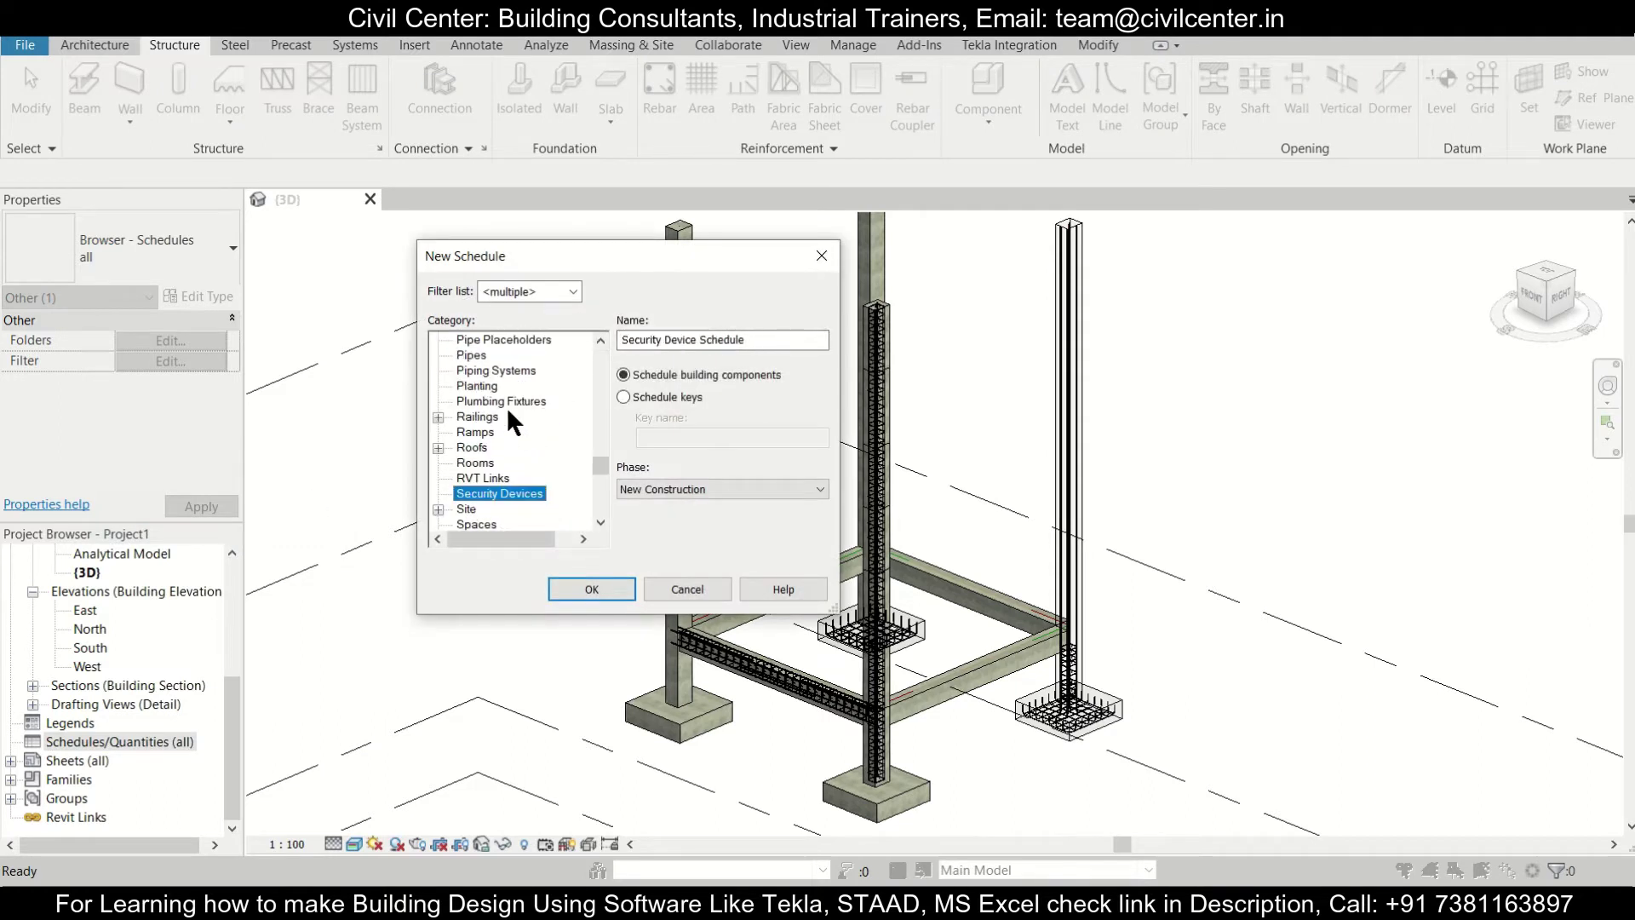
{"action": "key", "text": "s"}
{"action": "scroll", "coordinate": [511, 434], "scroll_direction": "down", "scroll_amount": 4}
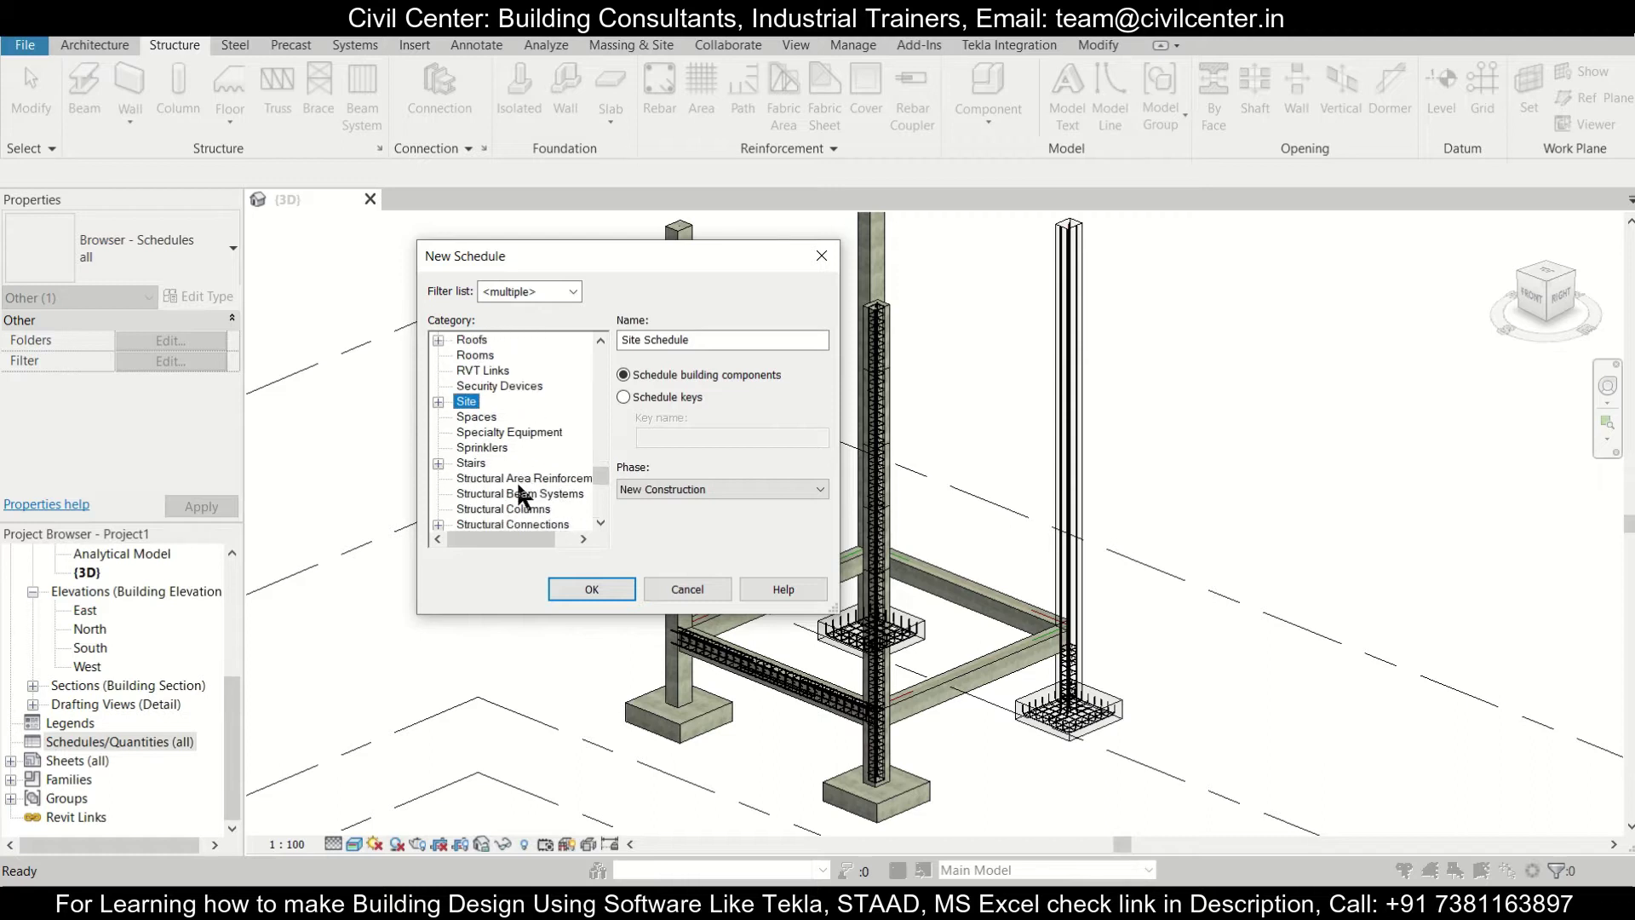
{"action": "scroll", "coordinate": [523, 479], "scroll_direction": "down", "scroll_amount": 3}
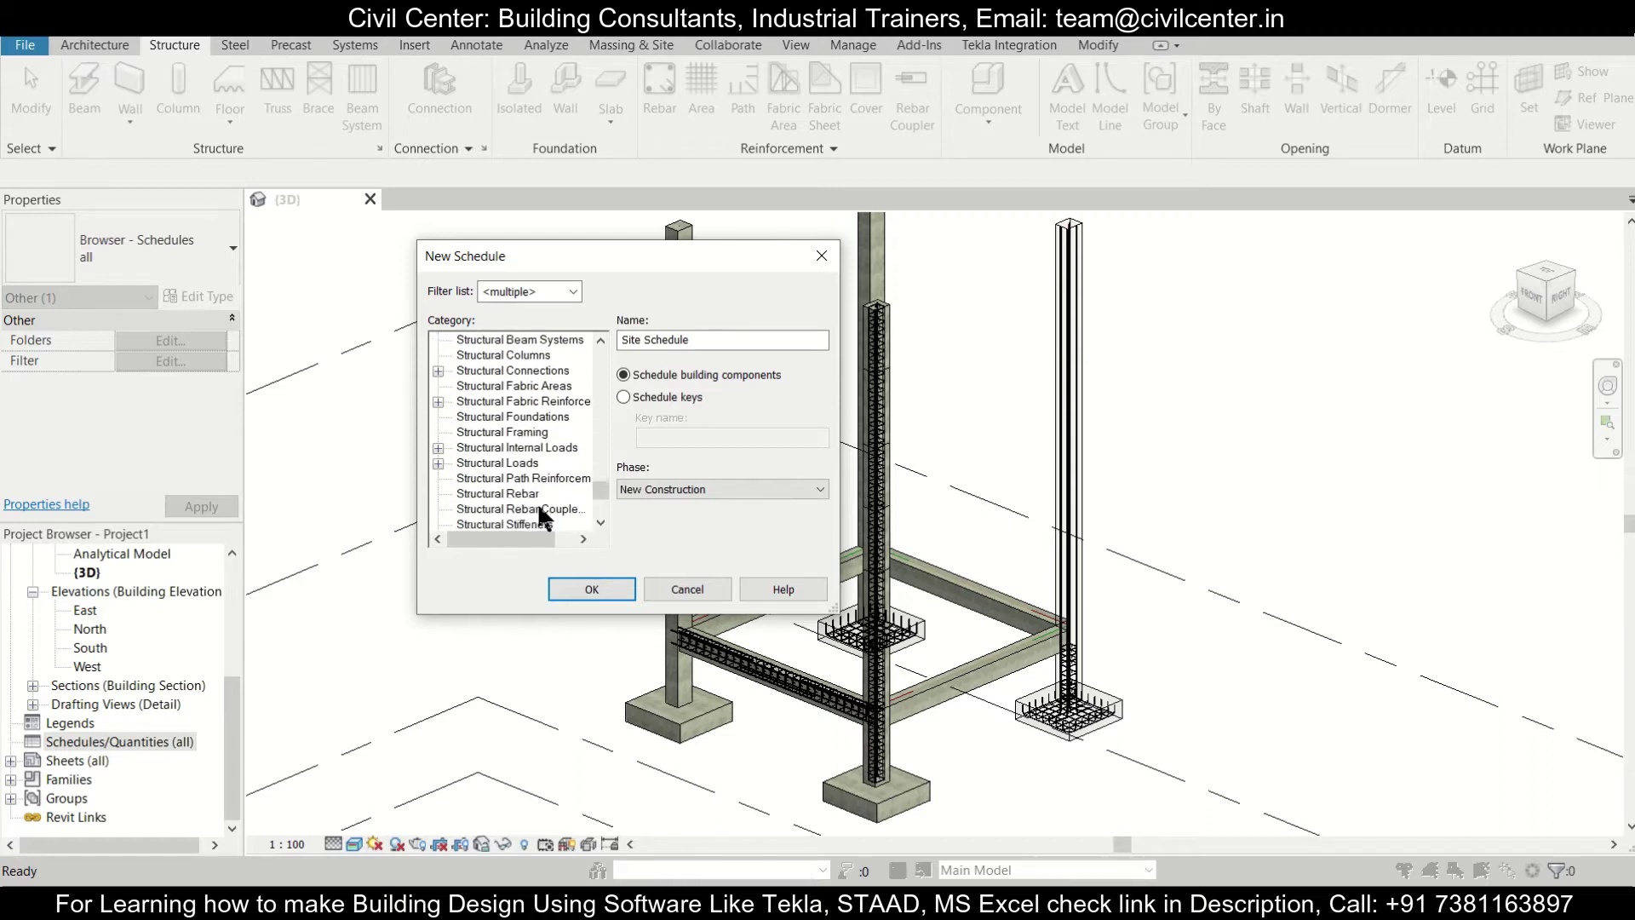
{"action": "left_click", "coordinate": [511, 463]}
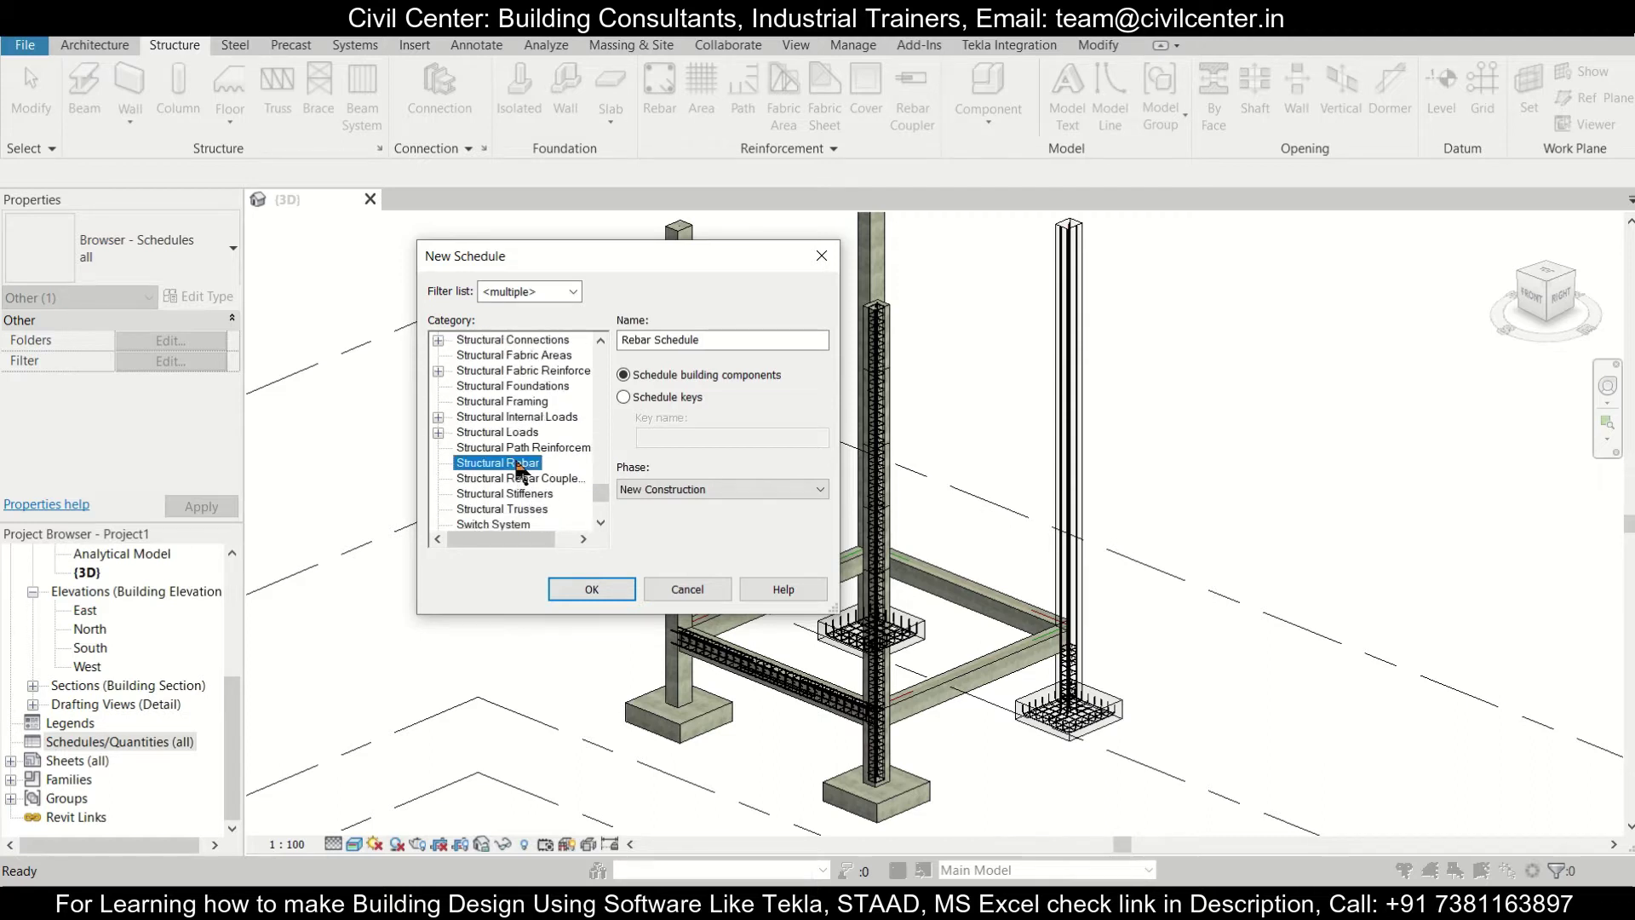
{"action": "left_click", "coordinate": [592, 591]}
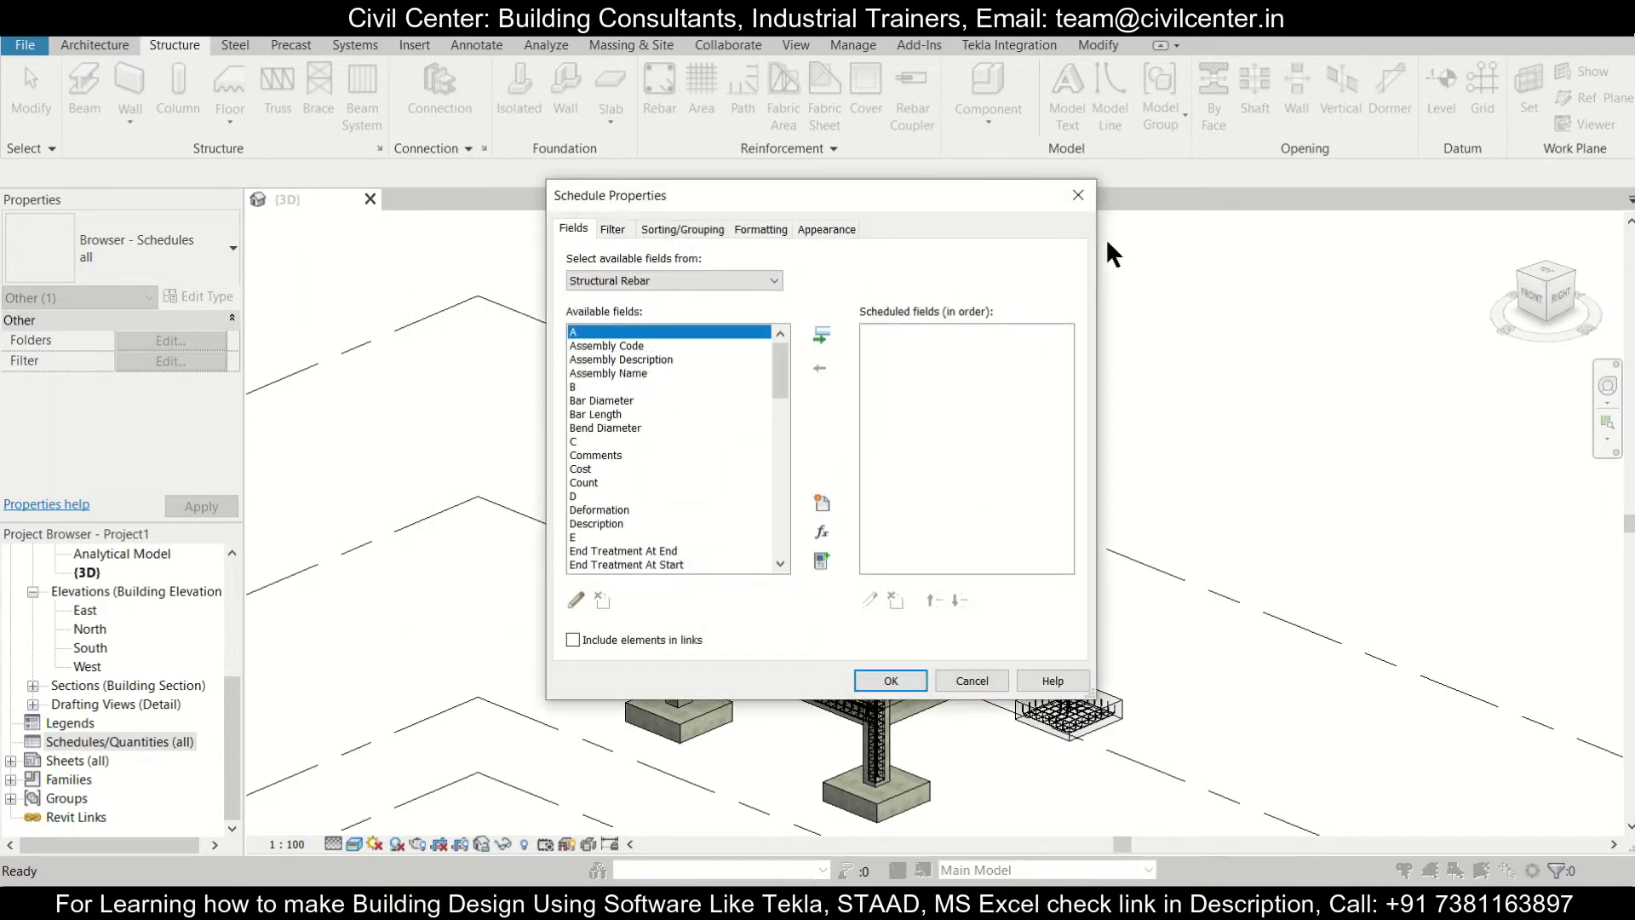
Step: Add the Bar Diameter and Hook At End fields to the rebar schedule
{"action": "left_click", "coordinate": [613, 402]}
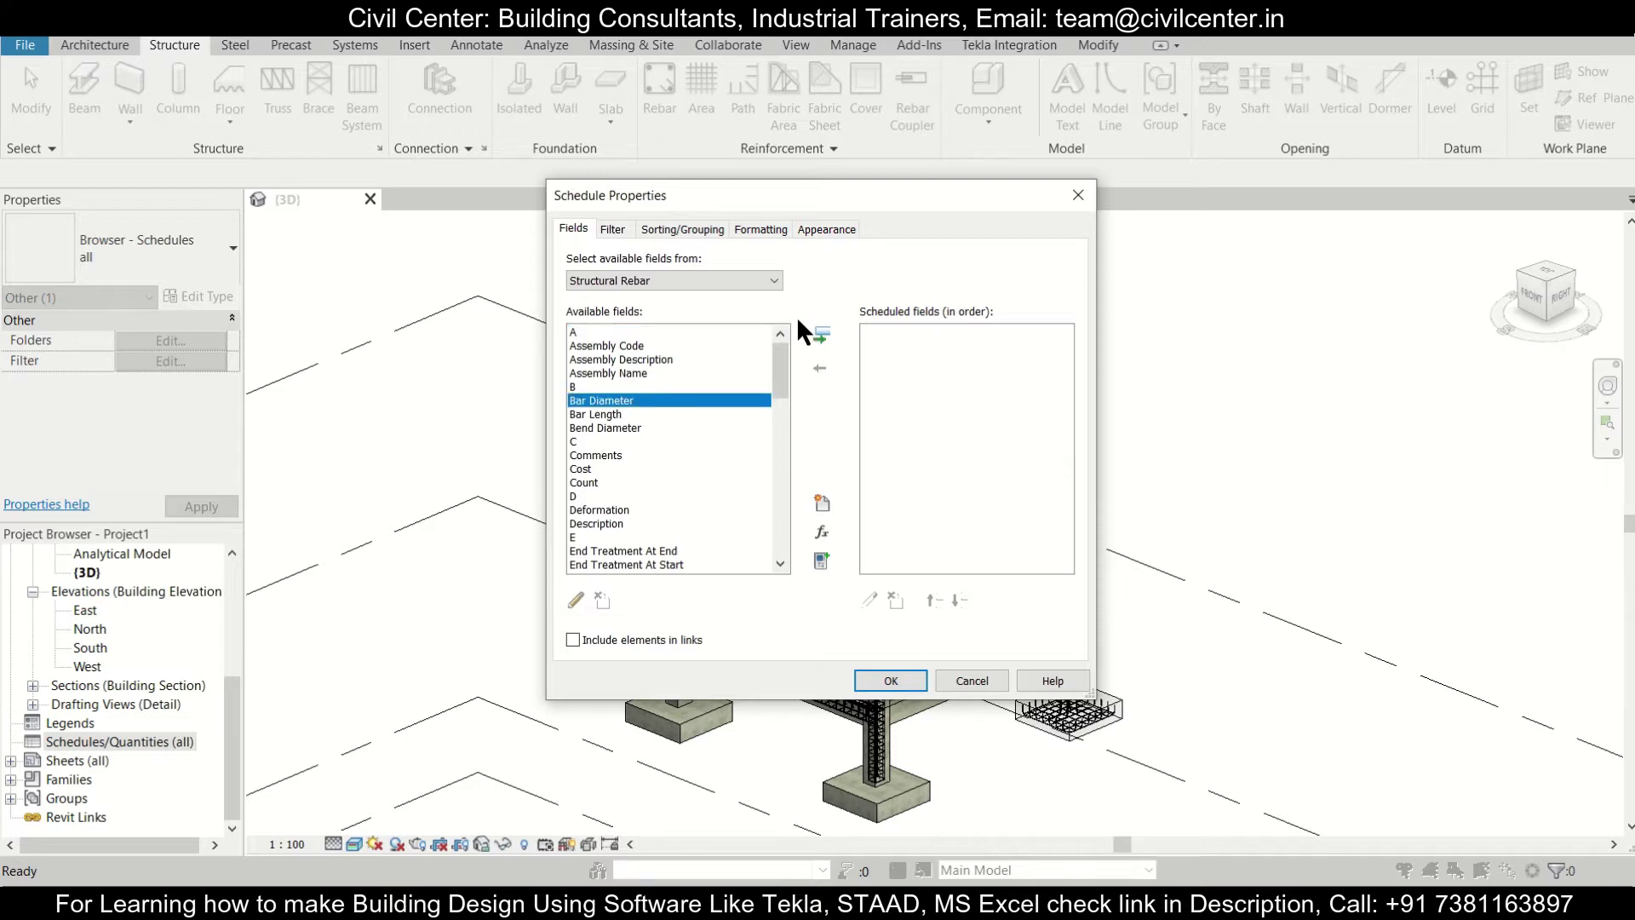
{"action": "left_click", "coordinate": [821, 337]}
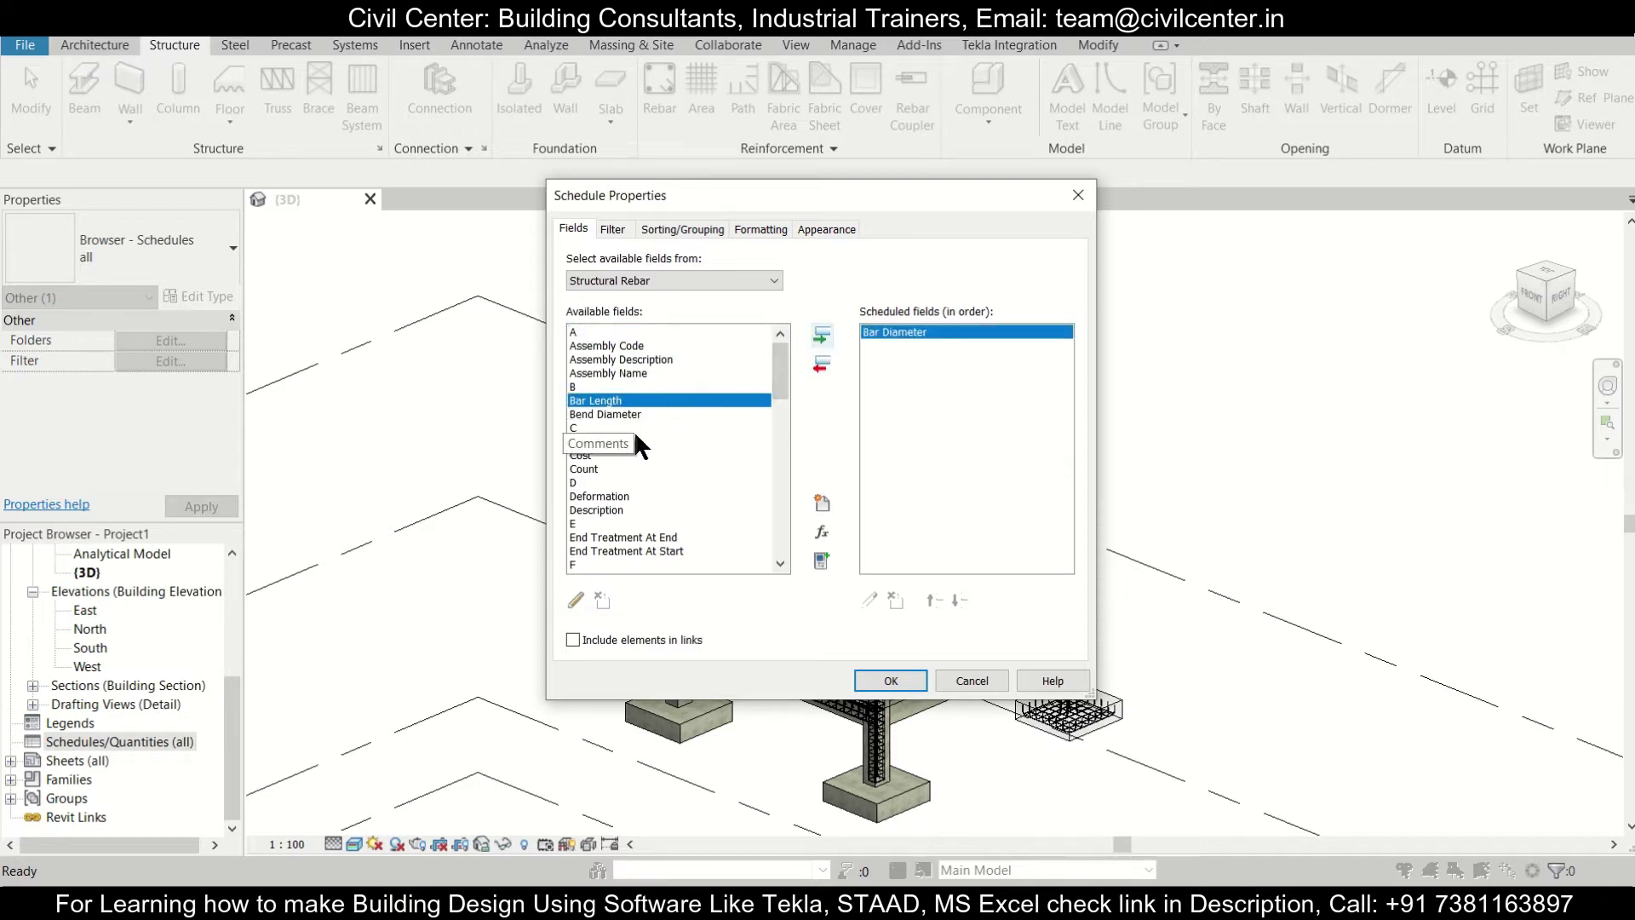
{"action": "key", "text": "h"}
{"action": "scroll", "coordinate": [639, 528], "scroll_direction": "down", "scroll_amount": 2}
{"action": "scroll", "coordinate": [643, 534], "scroll_direction": "down", "scroll_amount": 2}
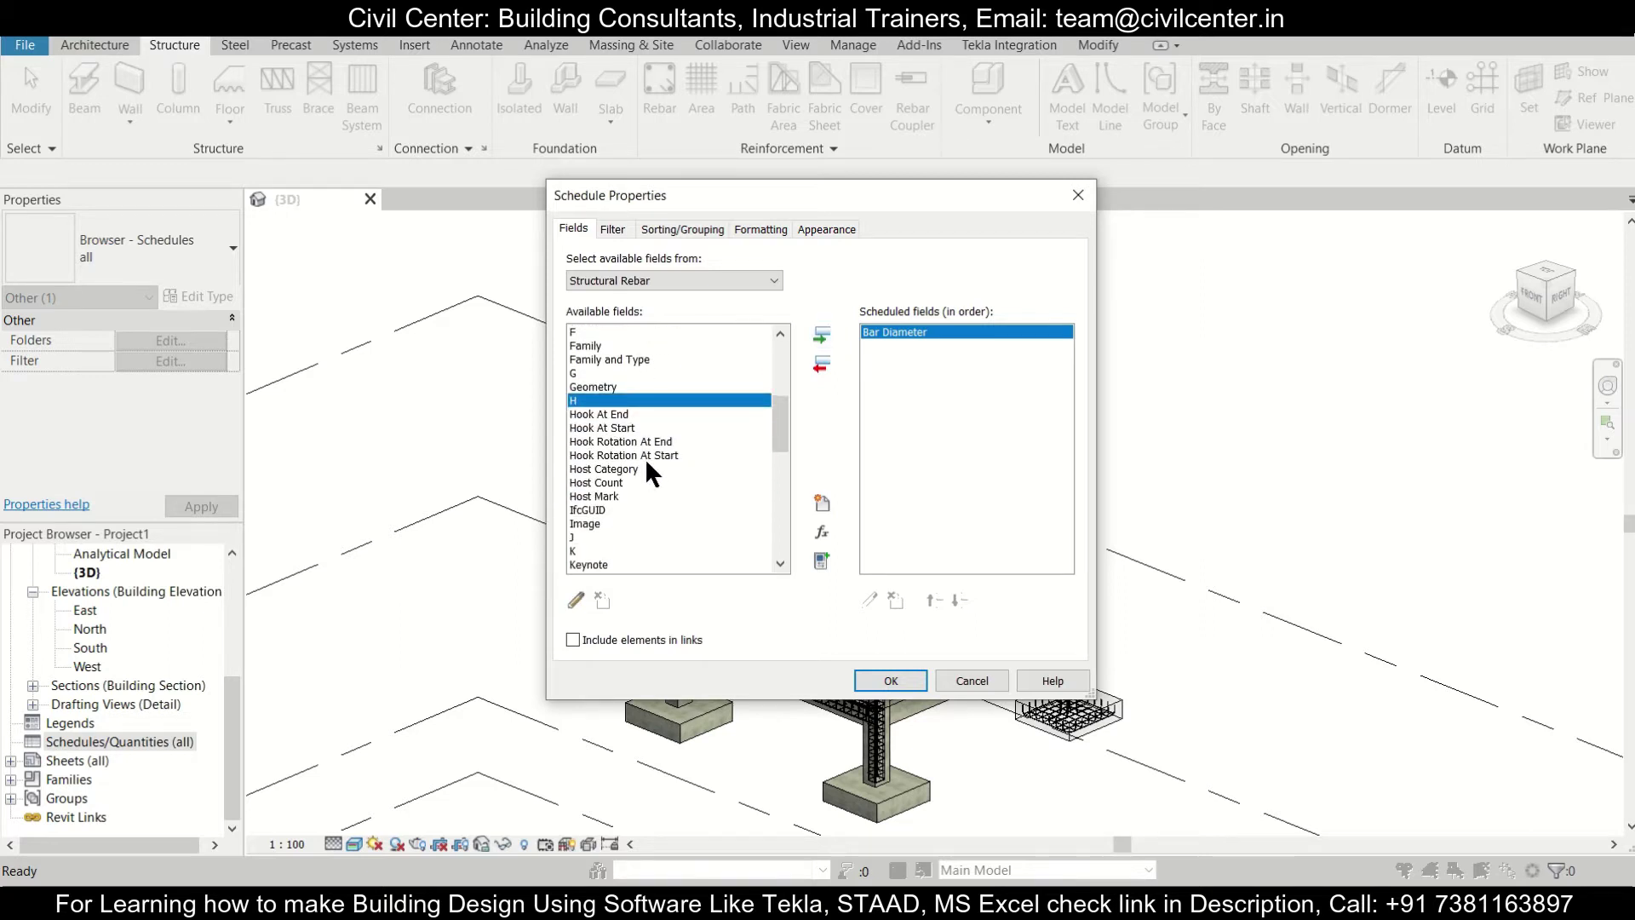
{"action": "left_click", "coordinate": [620, 415]}
{"action": "left_click", "coordinate": [815, 333]}
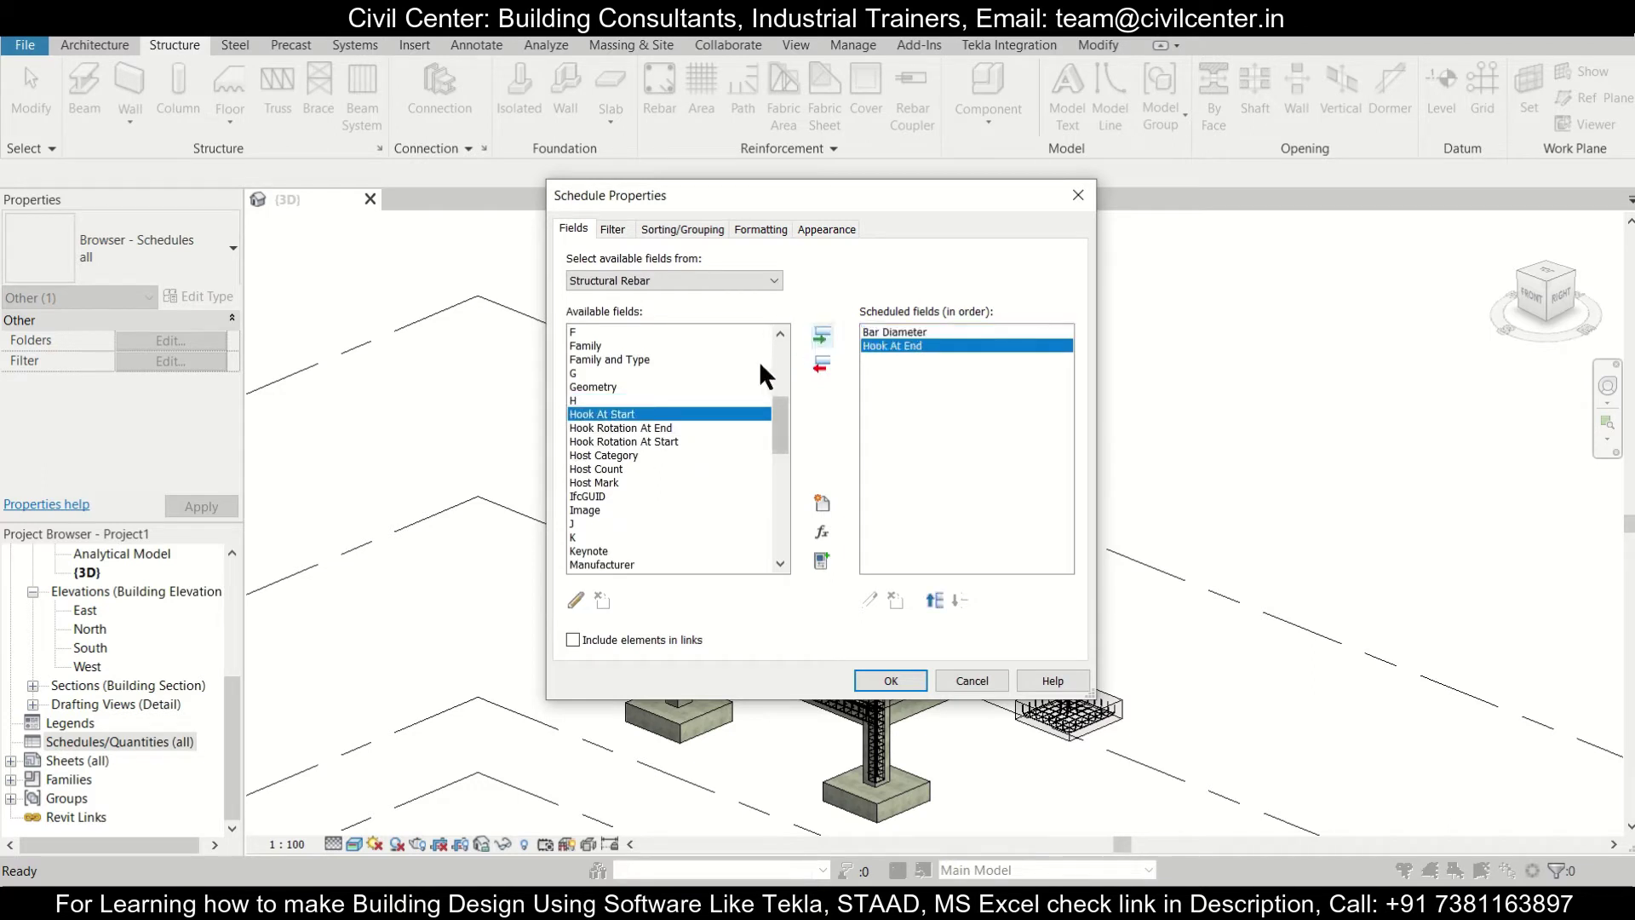
Step: Add the Maximum bar length field to the scheduled fields
{"action": "left_click", "coordinate": [622, 360]}
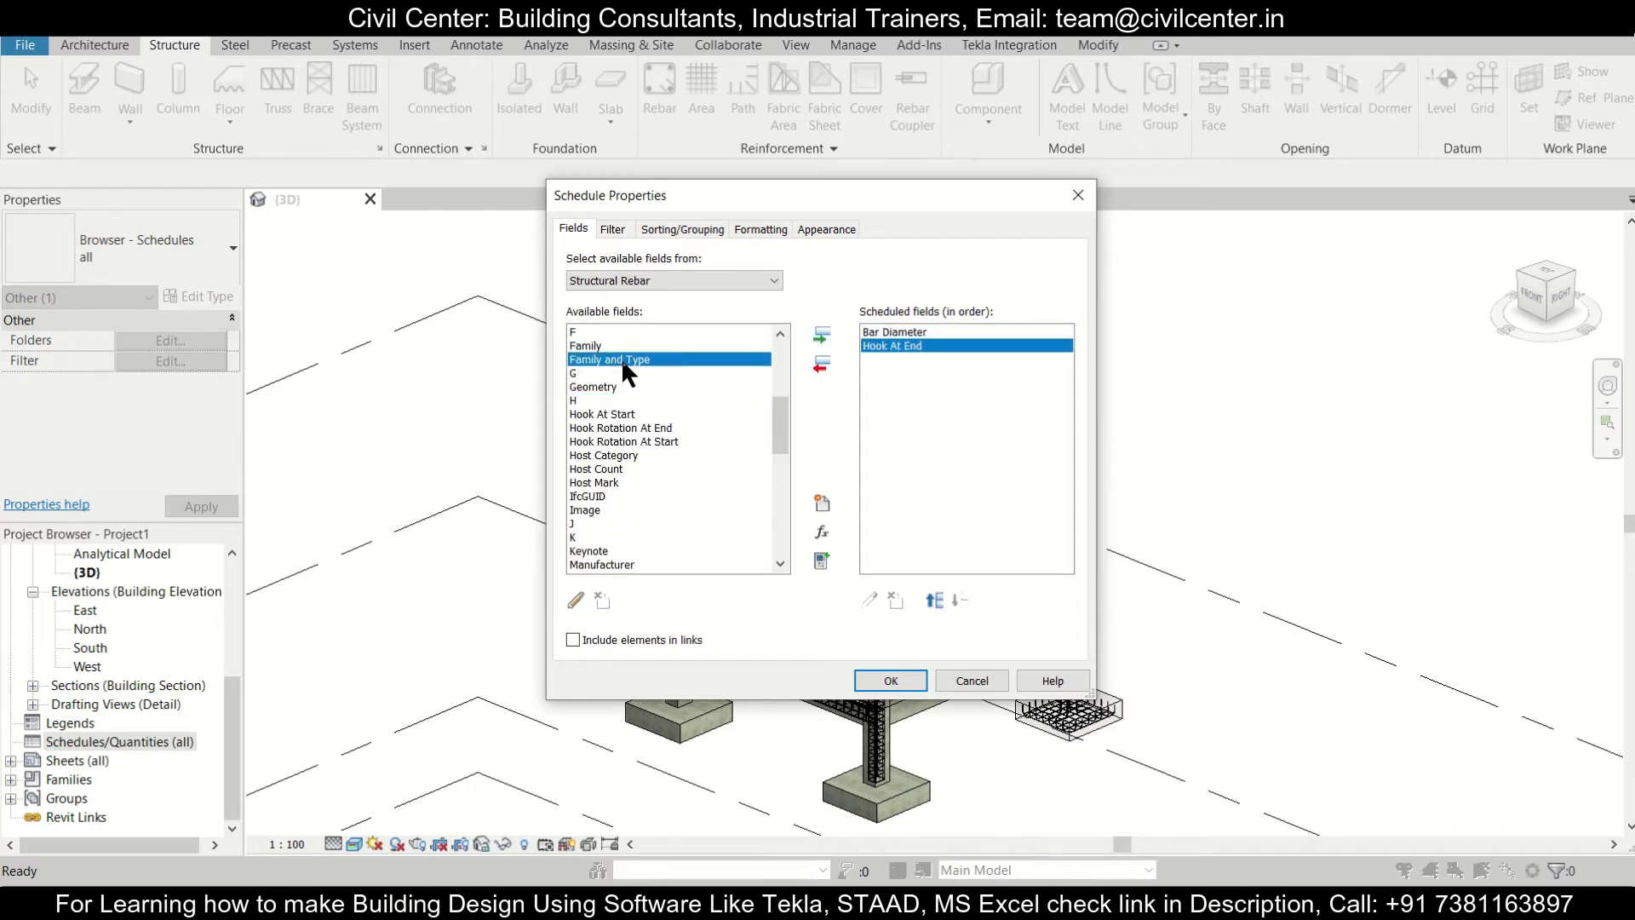
{"action": "key", "text": "m"}
{"action": "scroll", "coordinate": [692, 400], "scroll_direction": "down", "scroll_amount": 2}
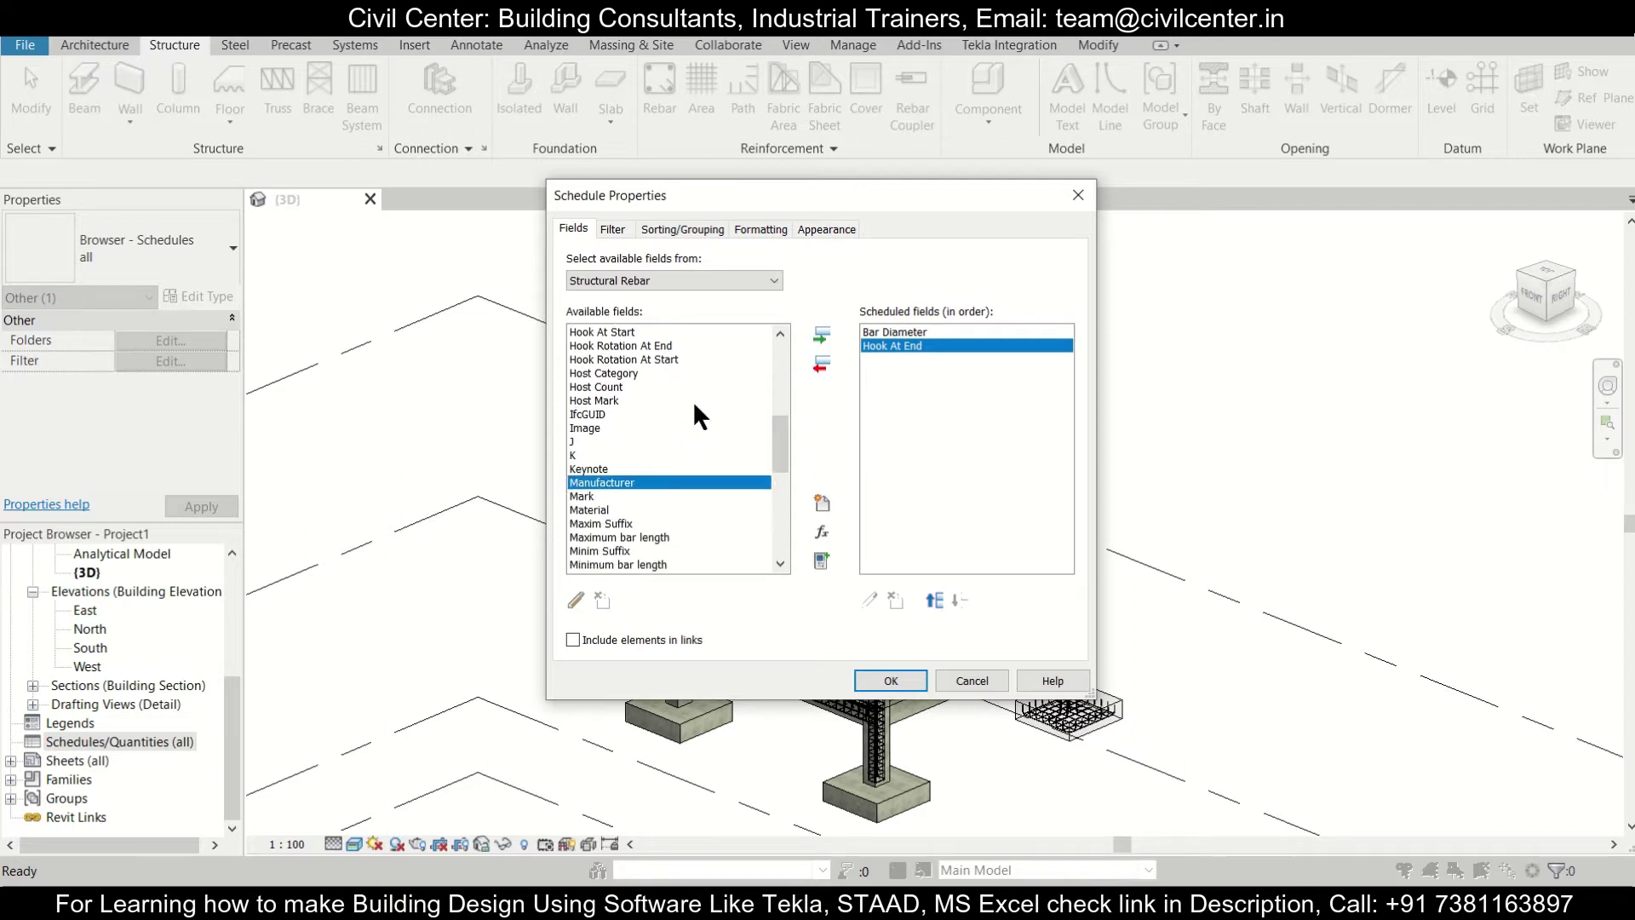
{"action": "left_click", "coordinate": [663, 537]}
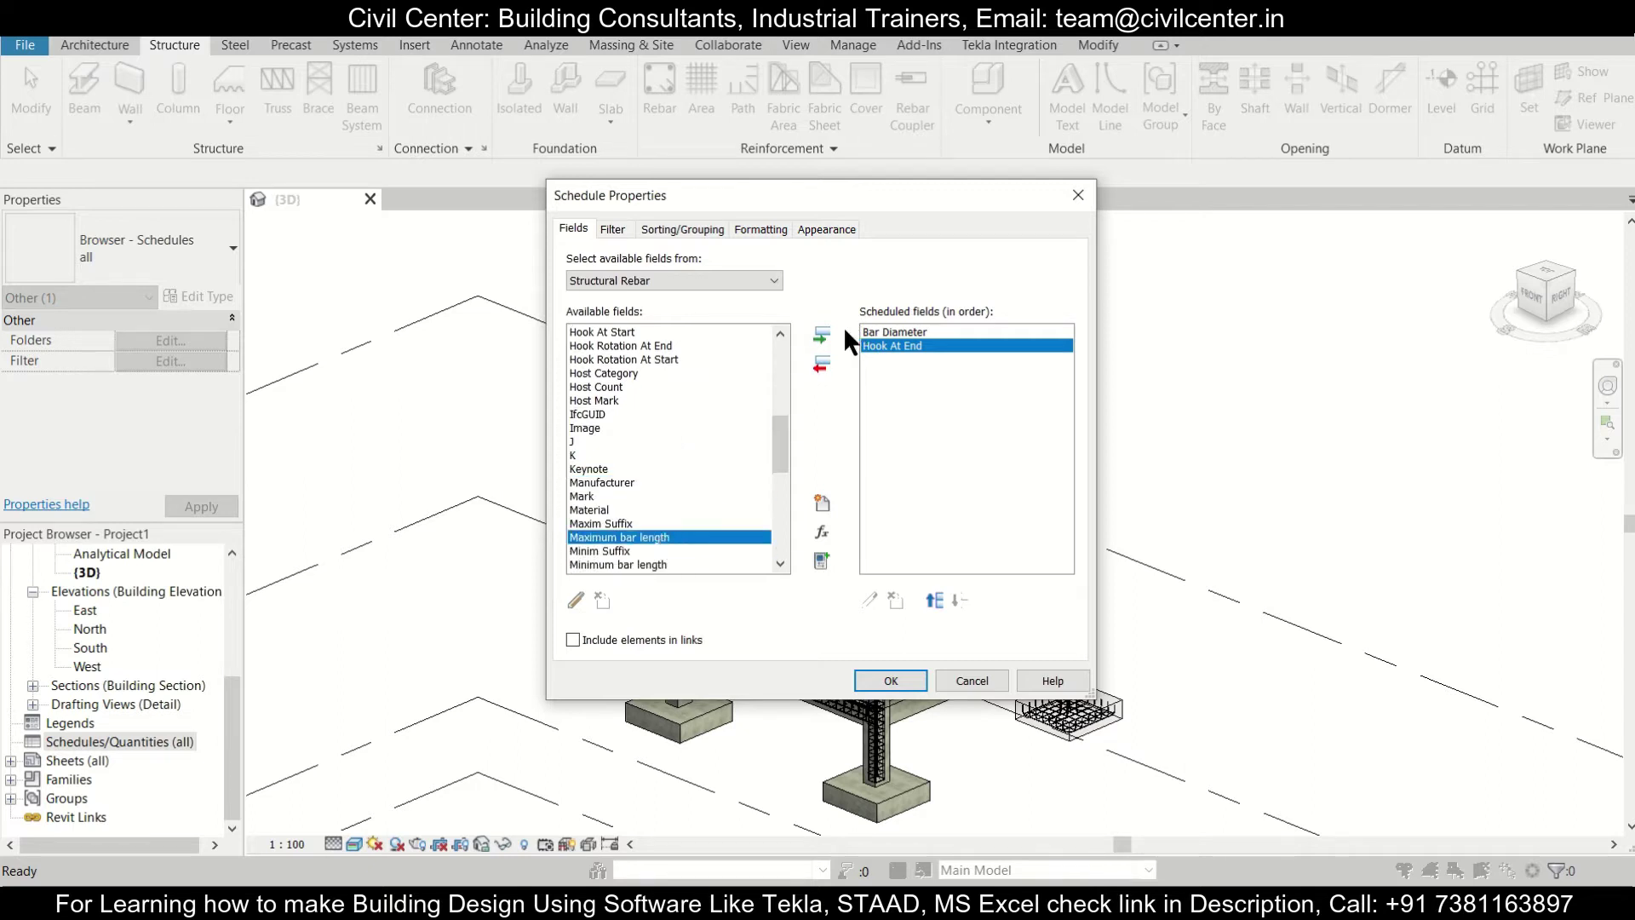
{"action": "left_click", "coordinate": [823, 335]}
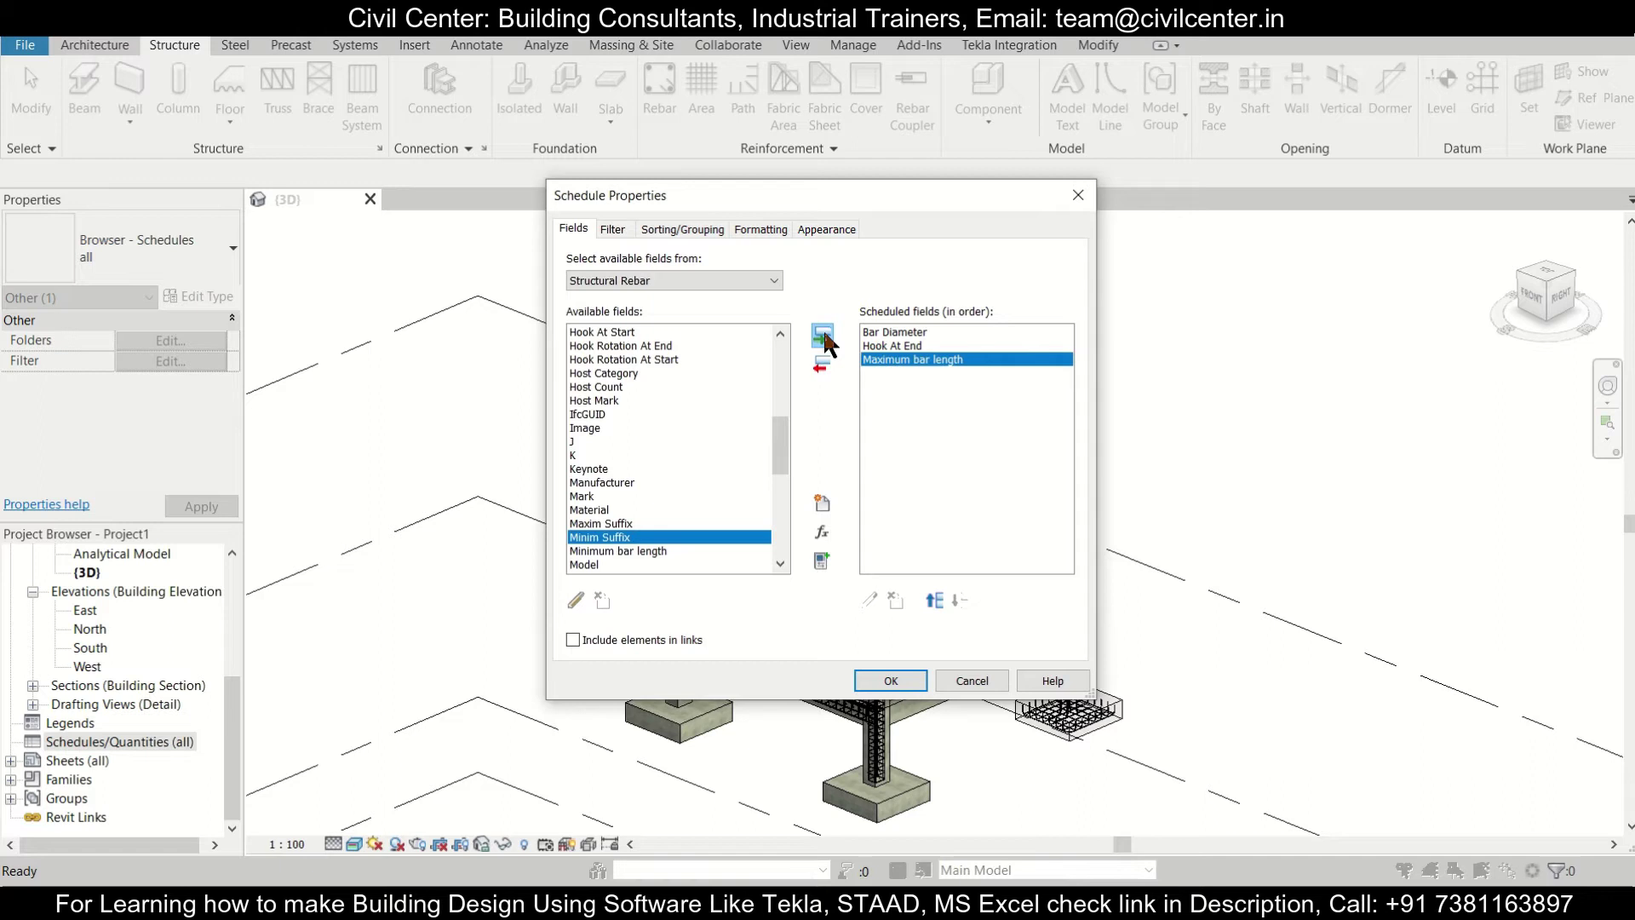
Step: Add the Reinforcement Volume field to the scheduled fields
{"action": "left_click", "coordinate": [673, 360]}
{"action": "key", "text": "r"}
{"action": "scroll", "coordinate": [731, 407], "scroll_direction": "down", "scroll_amount": 2}
{"action": "scroll", "coordinate": [731, 407], "scroll_direction": "down", "scroll_amount": 2}
{"action": "left_click", "coordinate": [664, 483]}
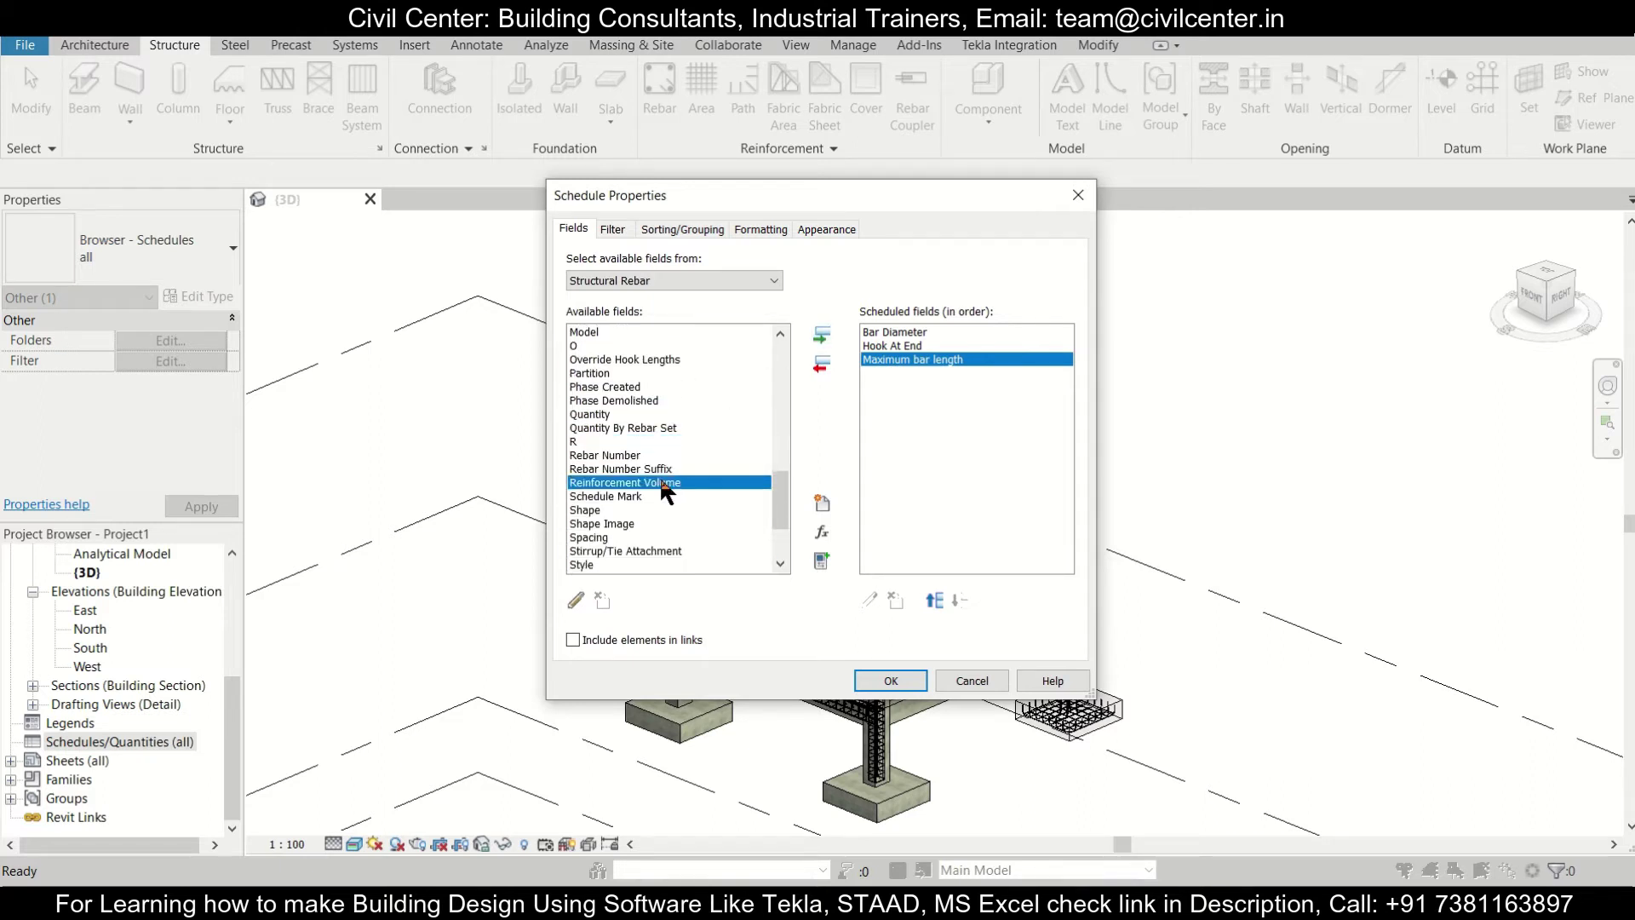
{"action": "left_click", "coordinate": [823, 335]}
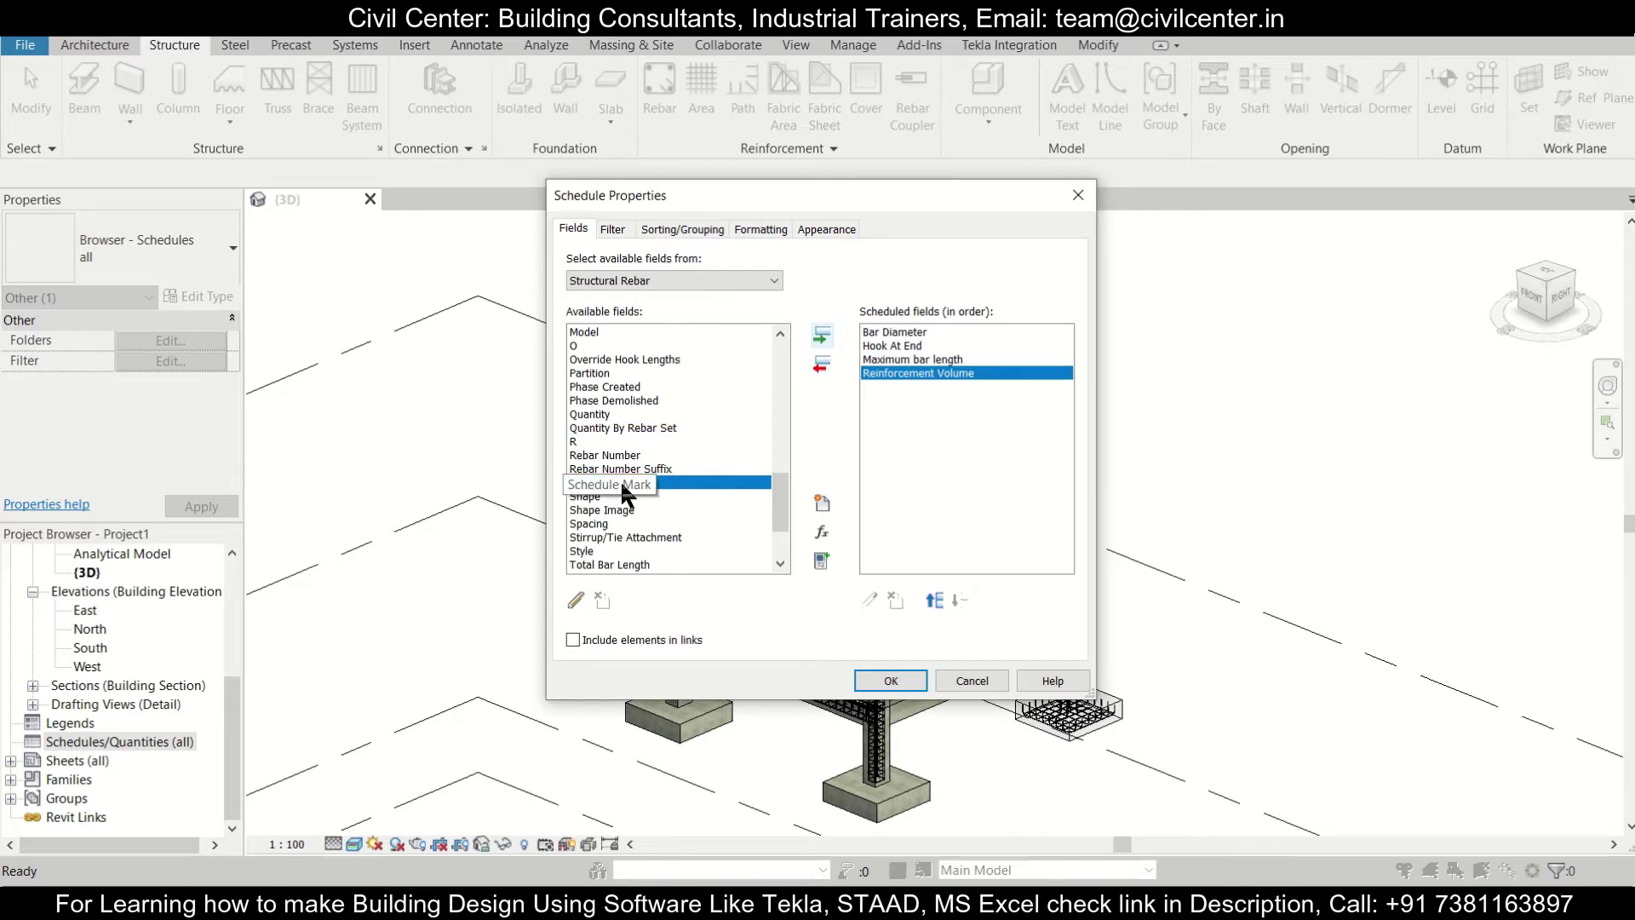
Step: Add the Rebar Number field to the scheduled fields
{"action": "left_click", "coordinate": [641, 417]}
{"action": "left_click", "coordinate": [641, 427]}
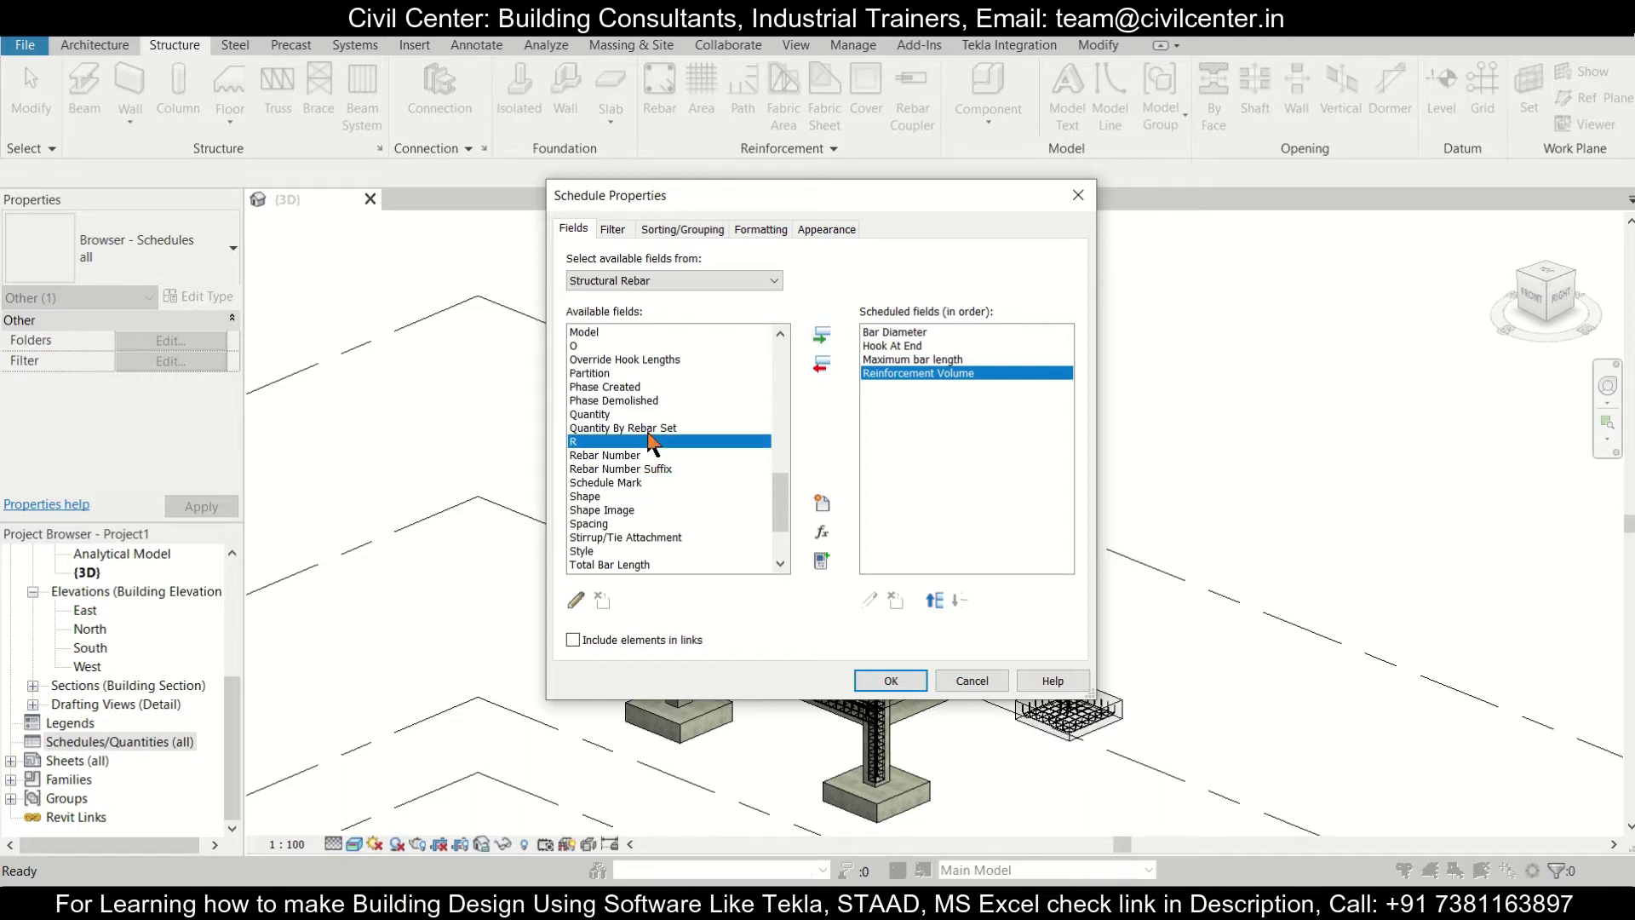
{"action": "left_click", "coordinate": [652, 456]}
{"action": "left_click", "coordinate": [823, 334]}
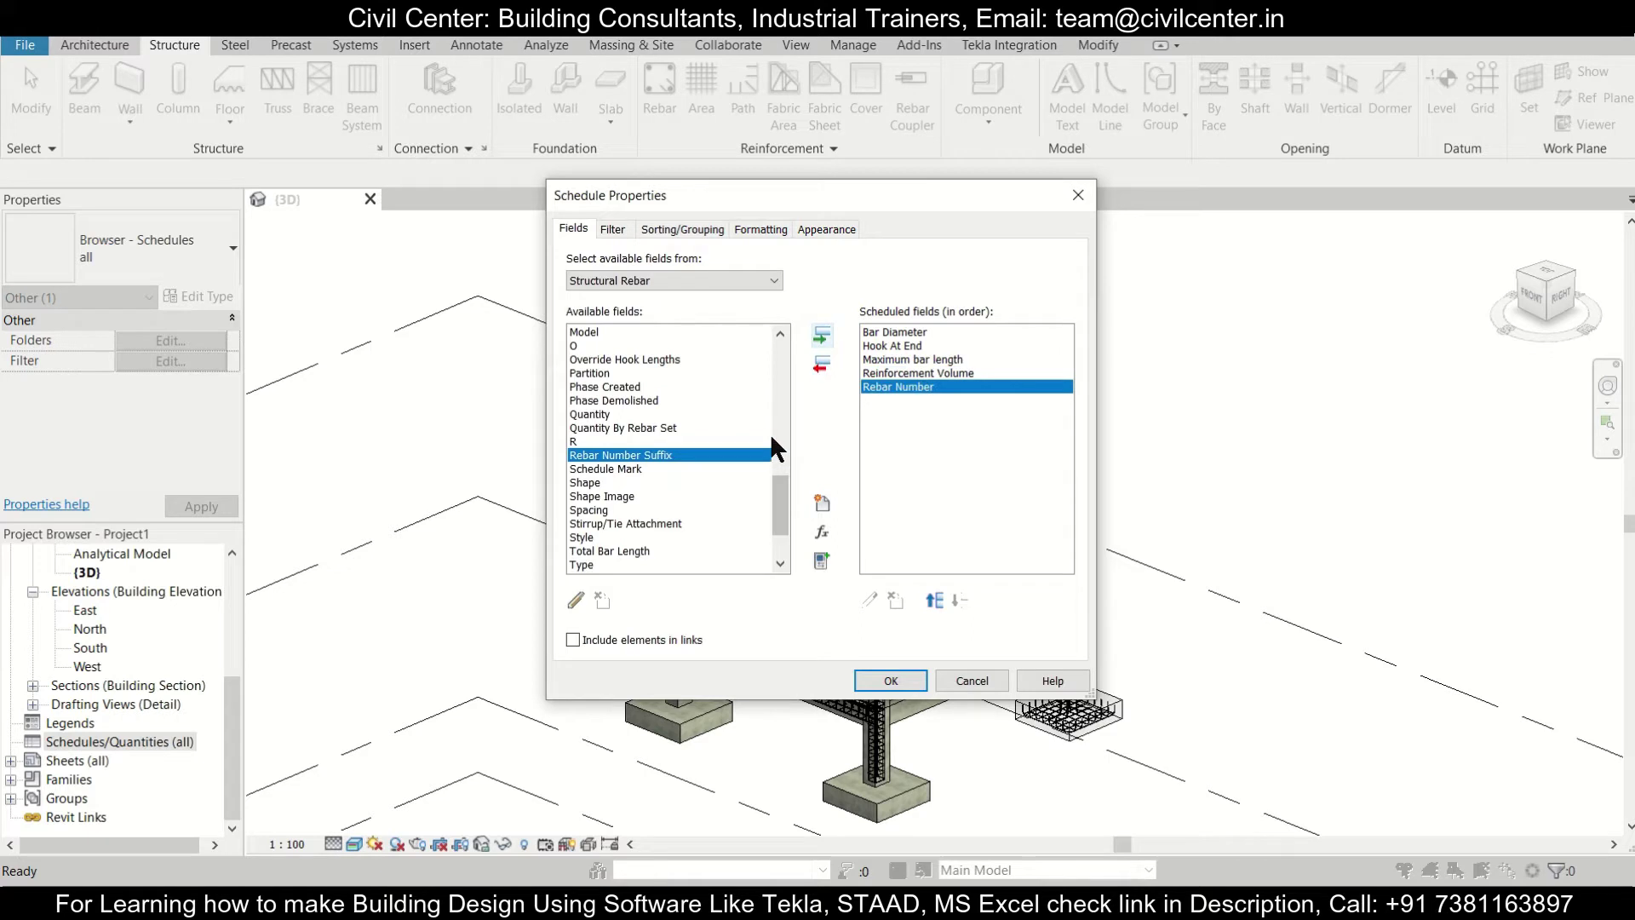
Step: Add the Total Bar Length and Quantity fields to the rebar schedule
{"action": "left_click", "coordinate": [665, 400]}
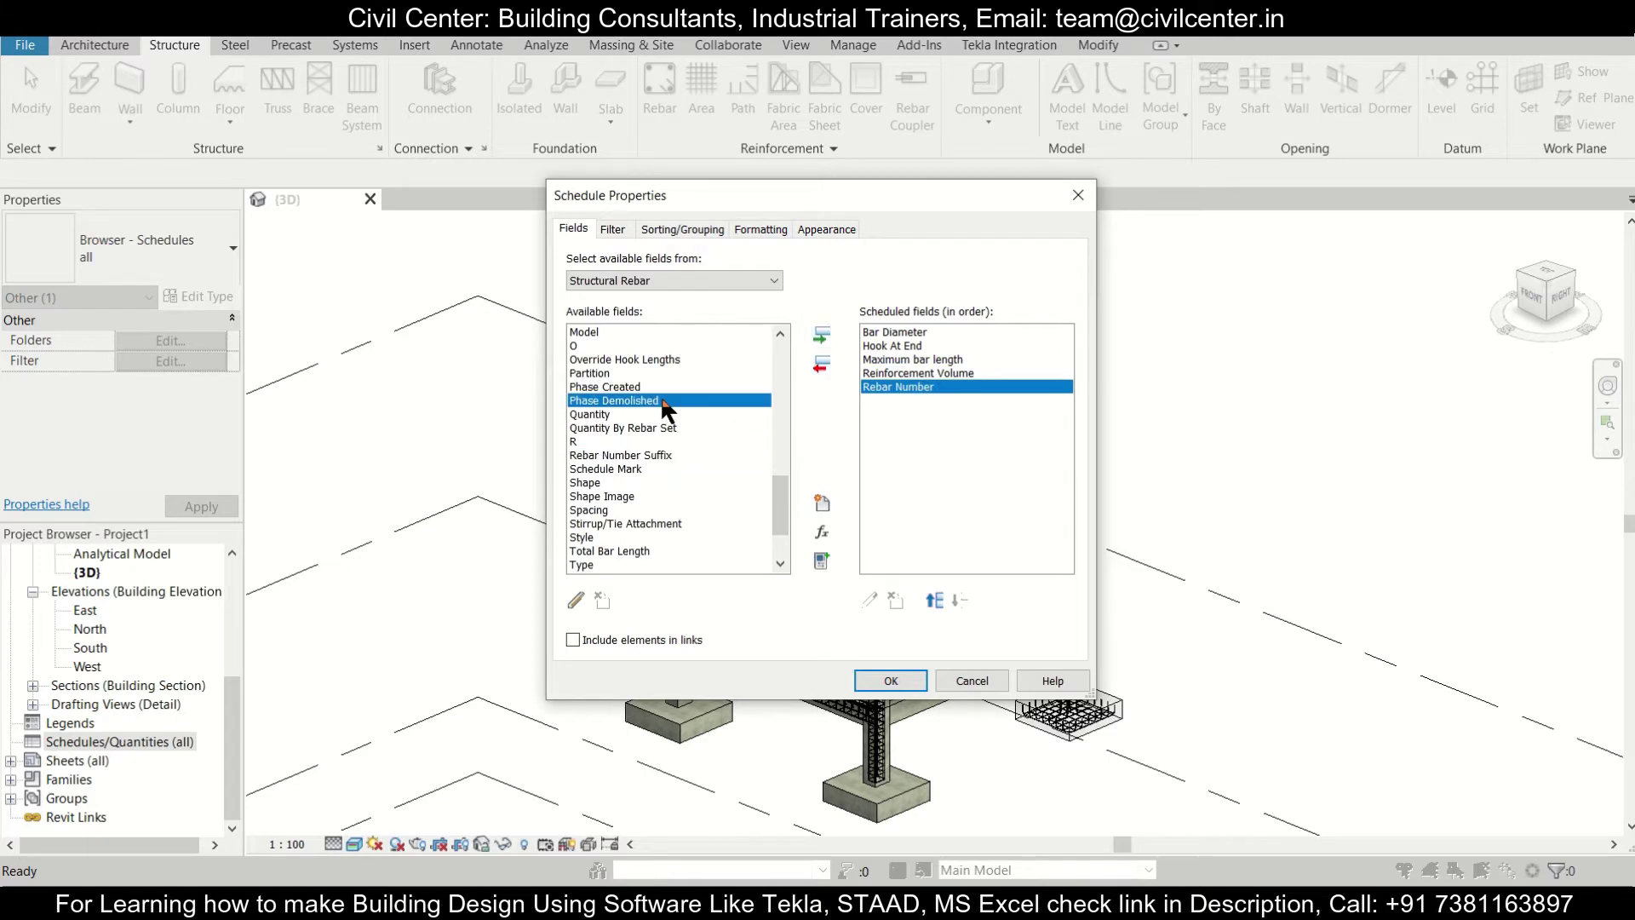
{"action": "key", "text": "t"}
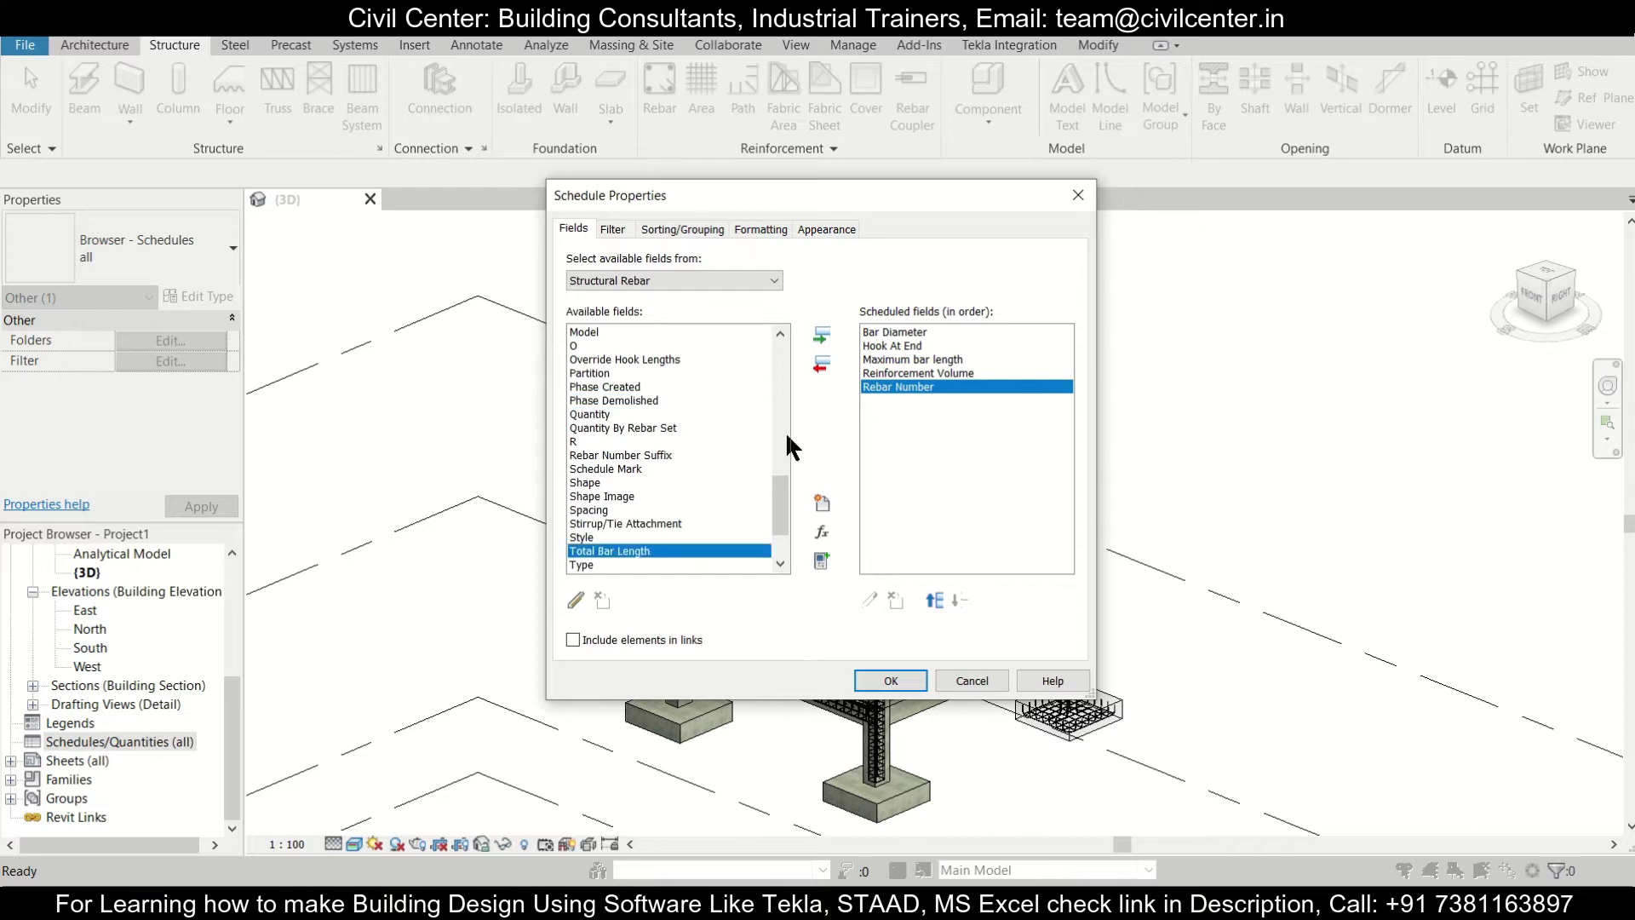
{"action": "left_click", "coordinate": [822, 336]}
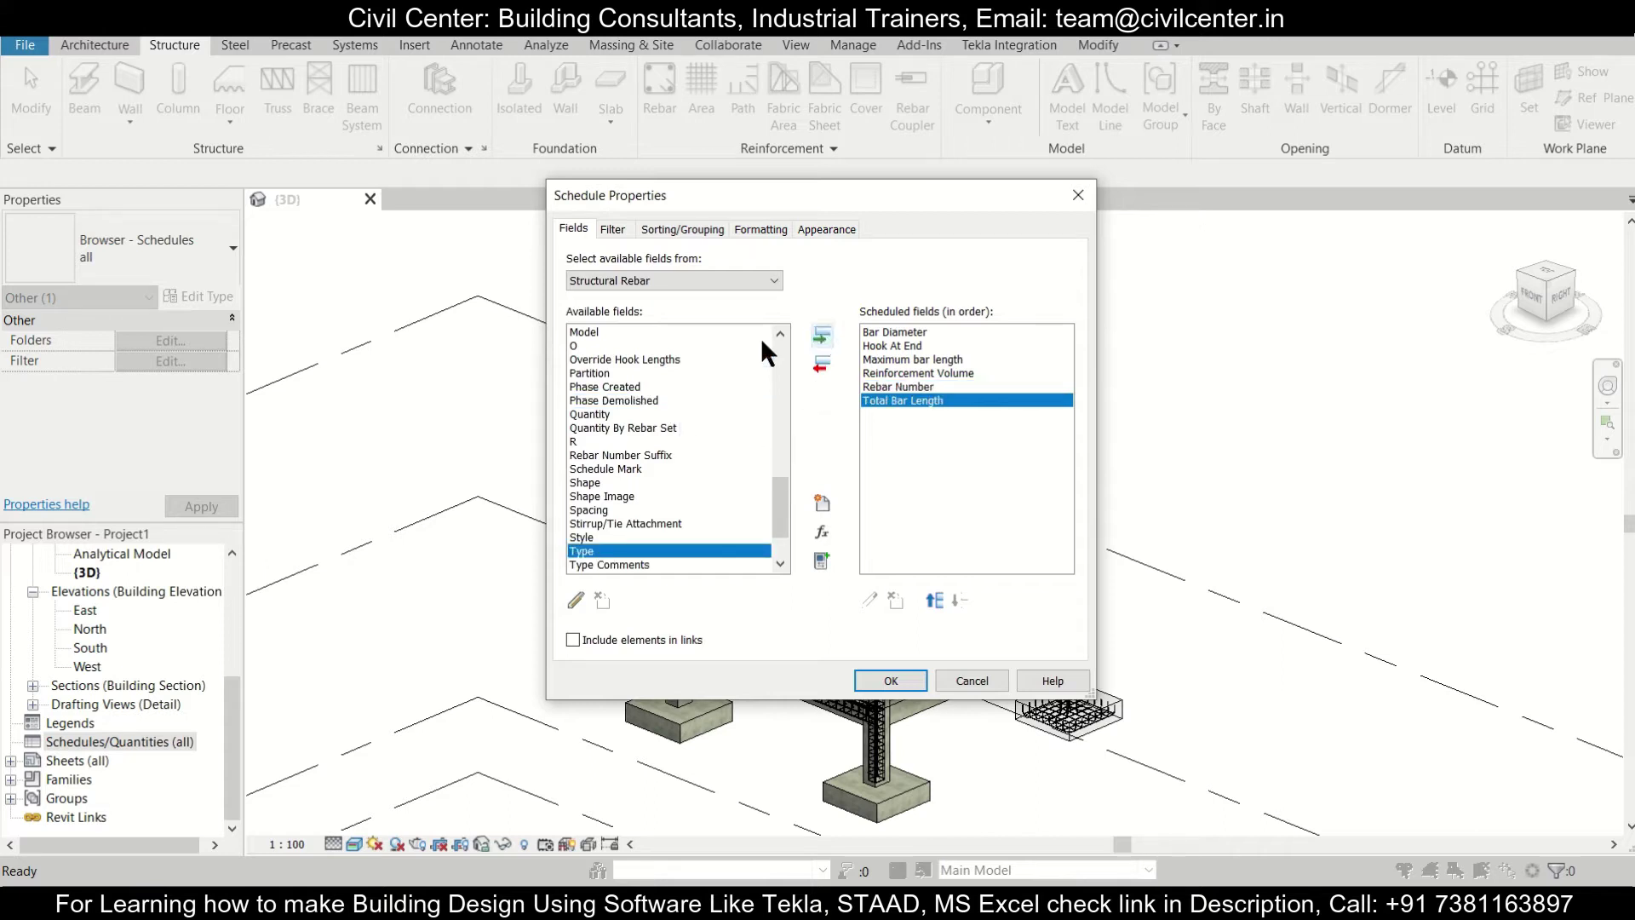
{"action": "left_click", "coordinate": [663, 347]}
{"action": "key", "text": "q"}
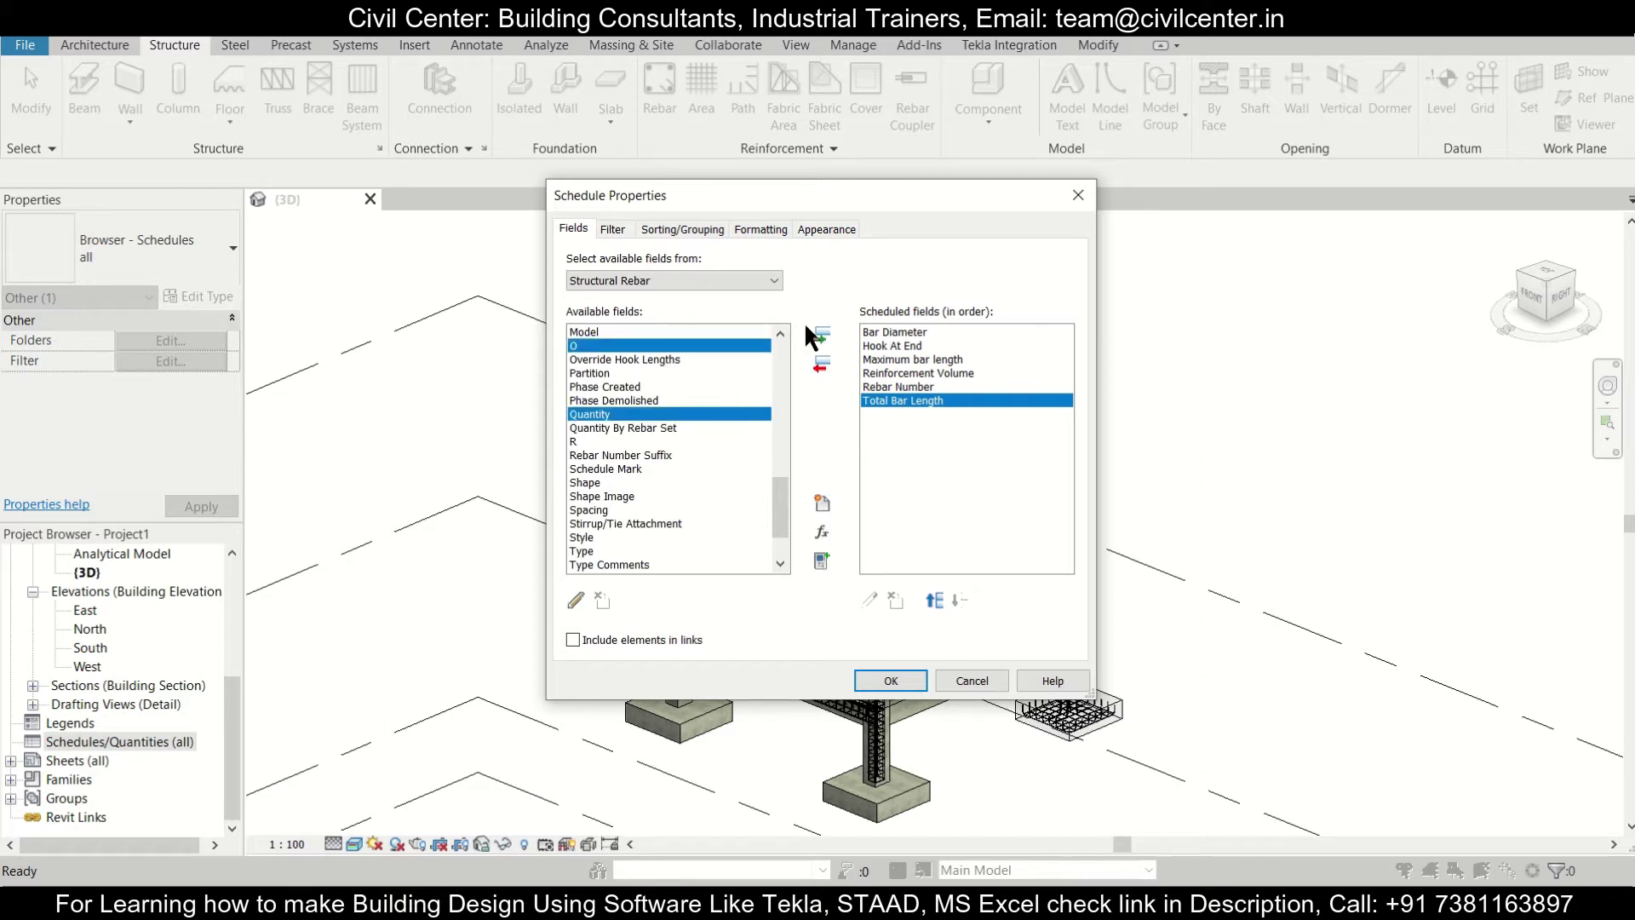
{"action": "left_click", "coordinate": [822, 333]}
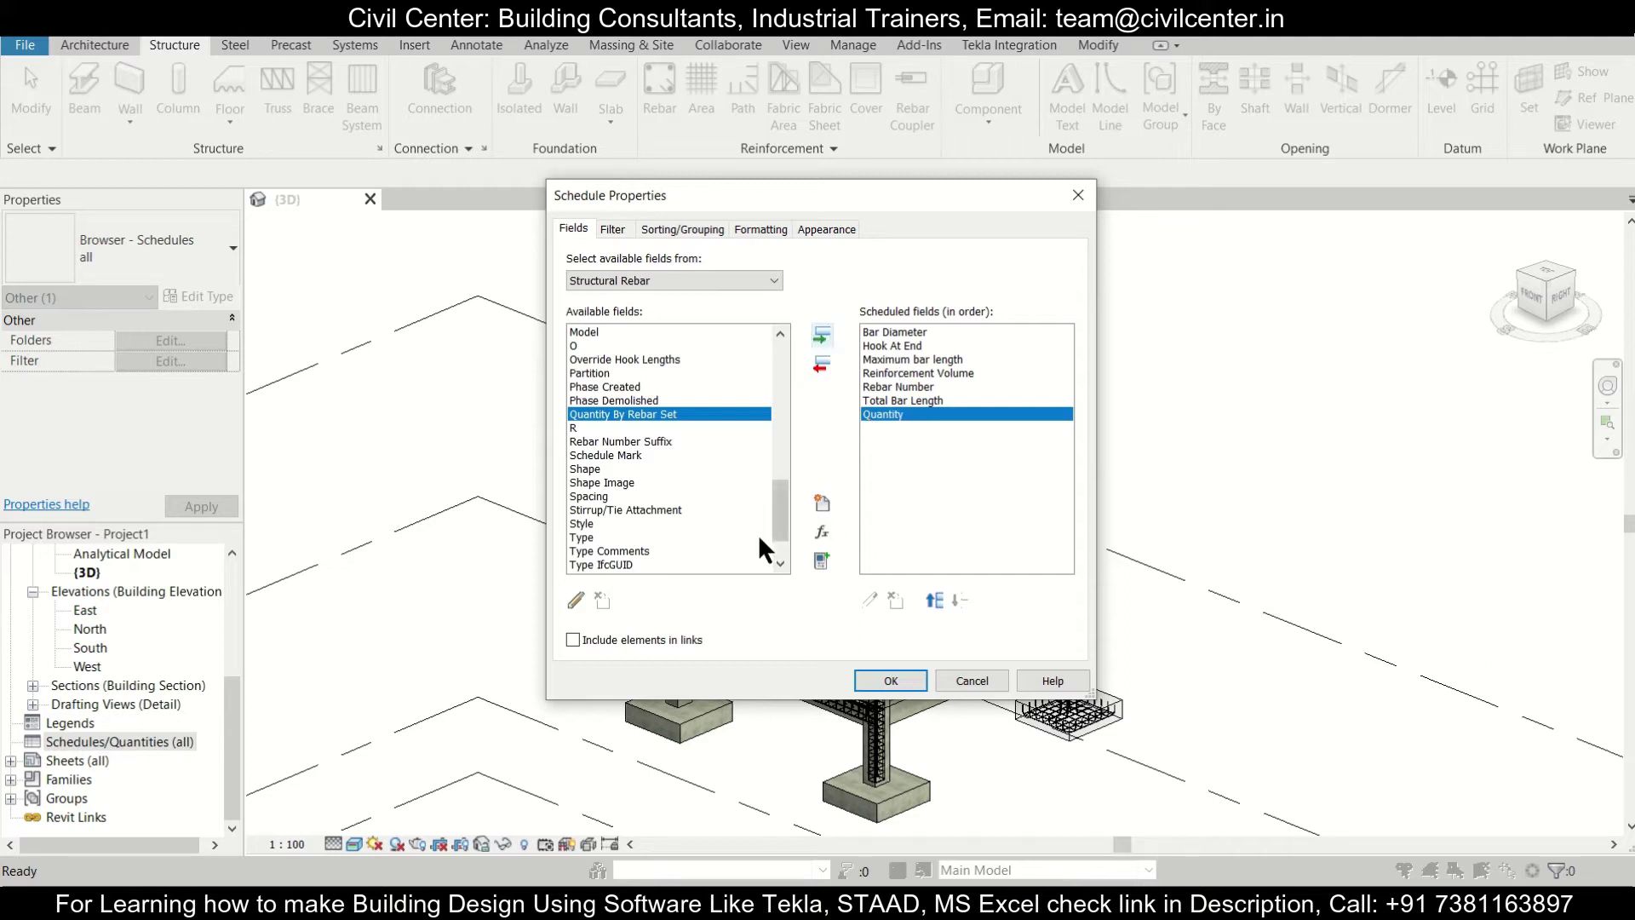
Step: Switch to the web browser and check the density of steel in kg/m3 in the Google search results
{"action": "key", "text": "alt+Tab"}
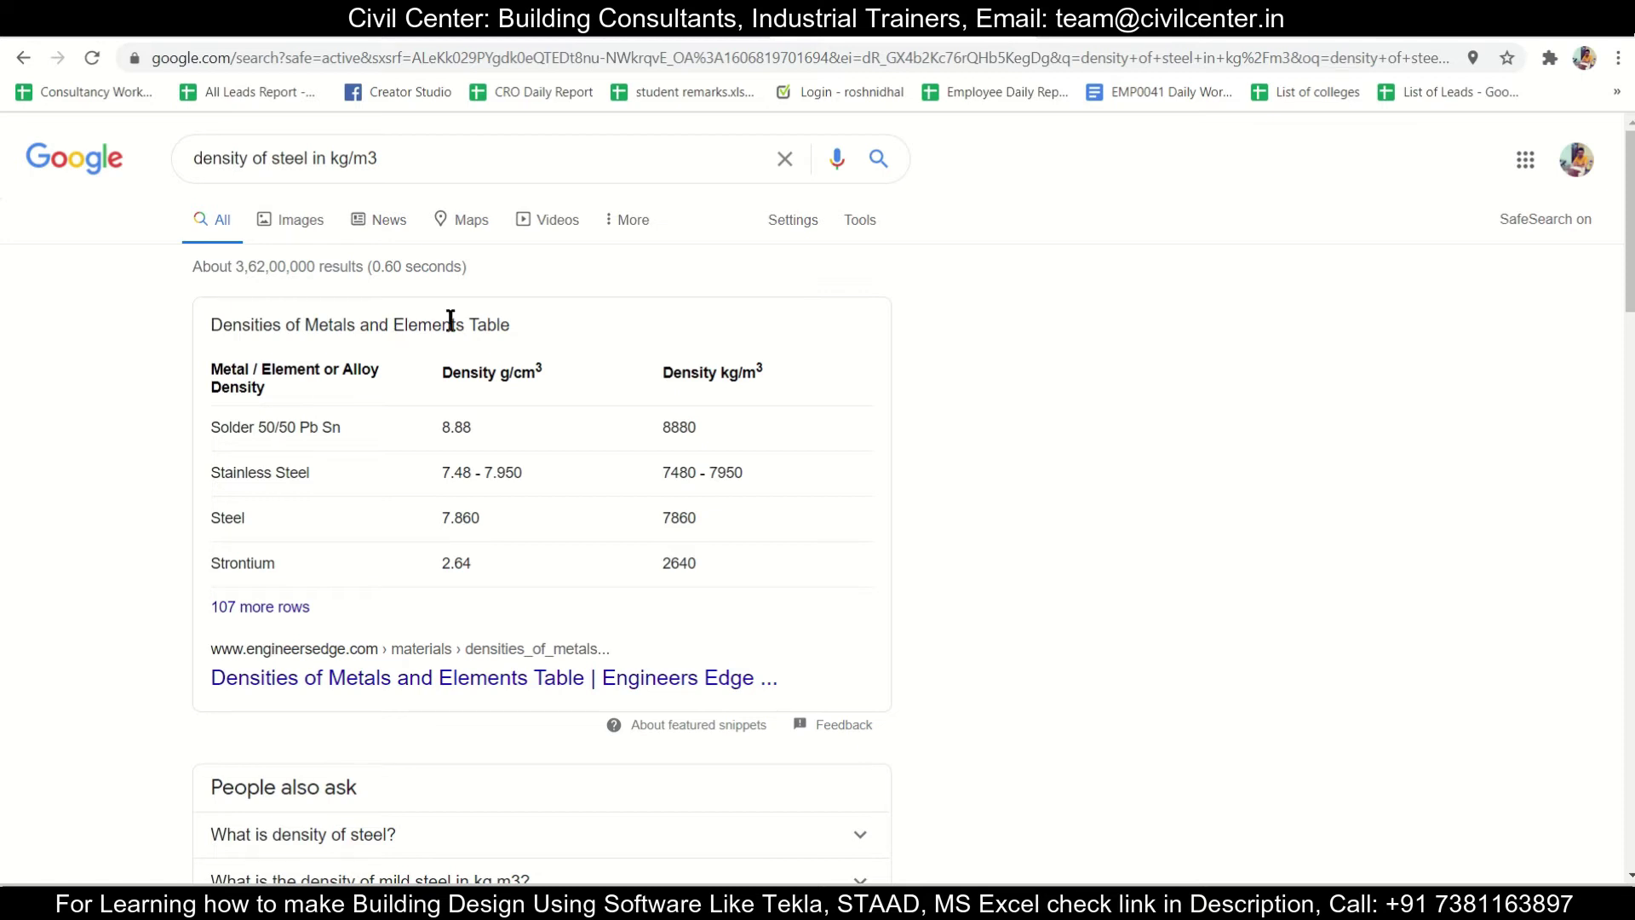
{"action": "scroll", "coordinate": [576, 416], "scroll_direction": "down", "scroll_amount": 5}
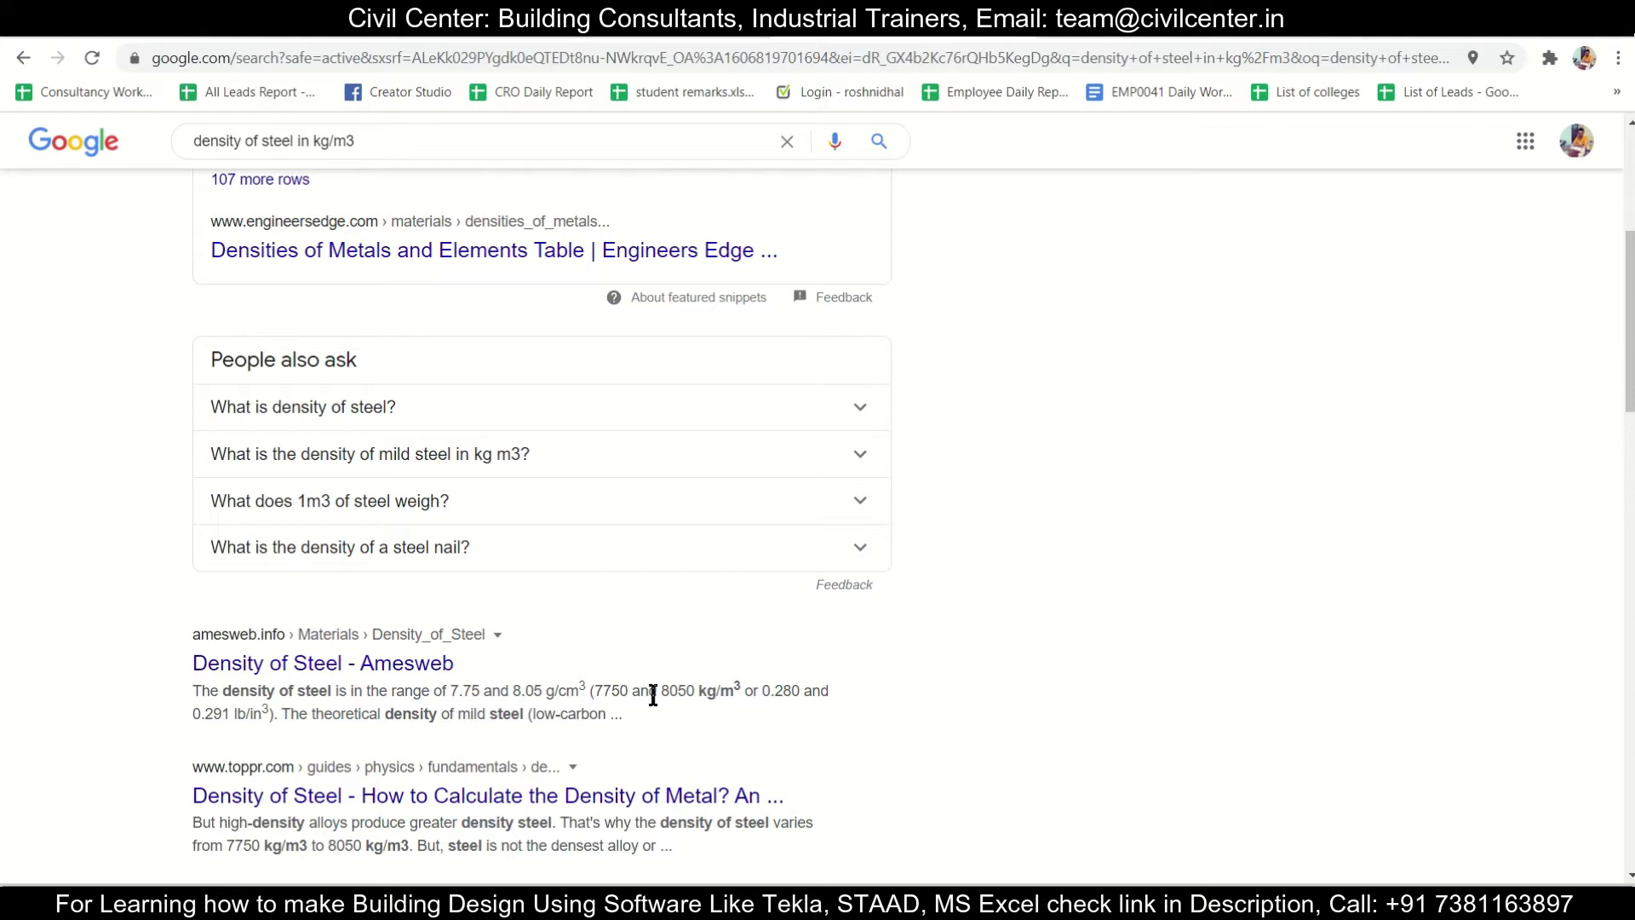
{"action": "scroll", "coordinate": [632, 663], "scroll_direction": "up", "scroll_amount": 2}
{"action": "scroll", "coordinate": [635, 664], "scroll_direction": "up", "scroll_amount": 1}
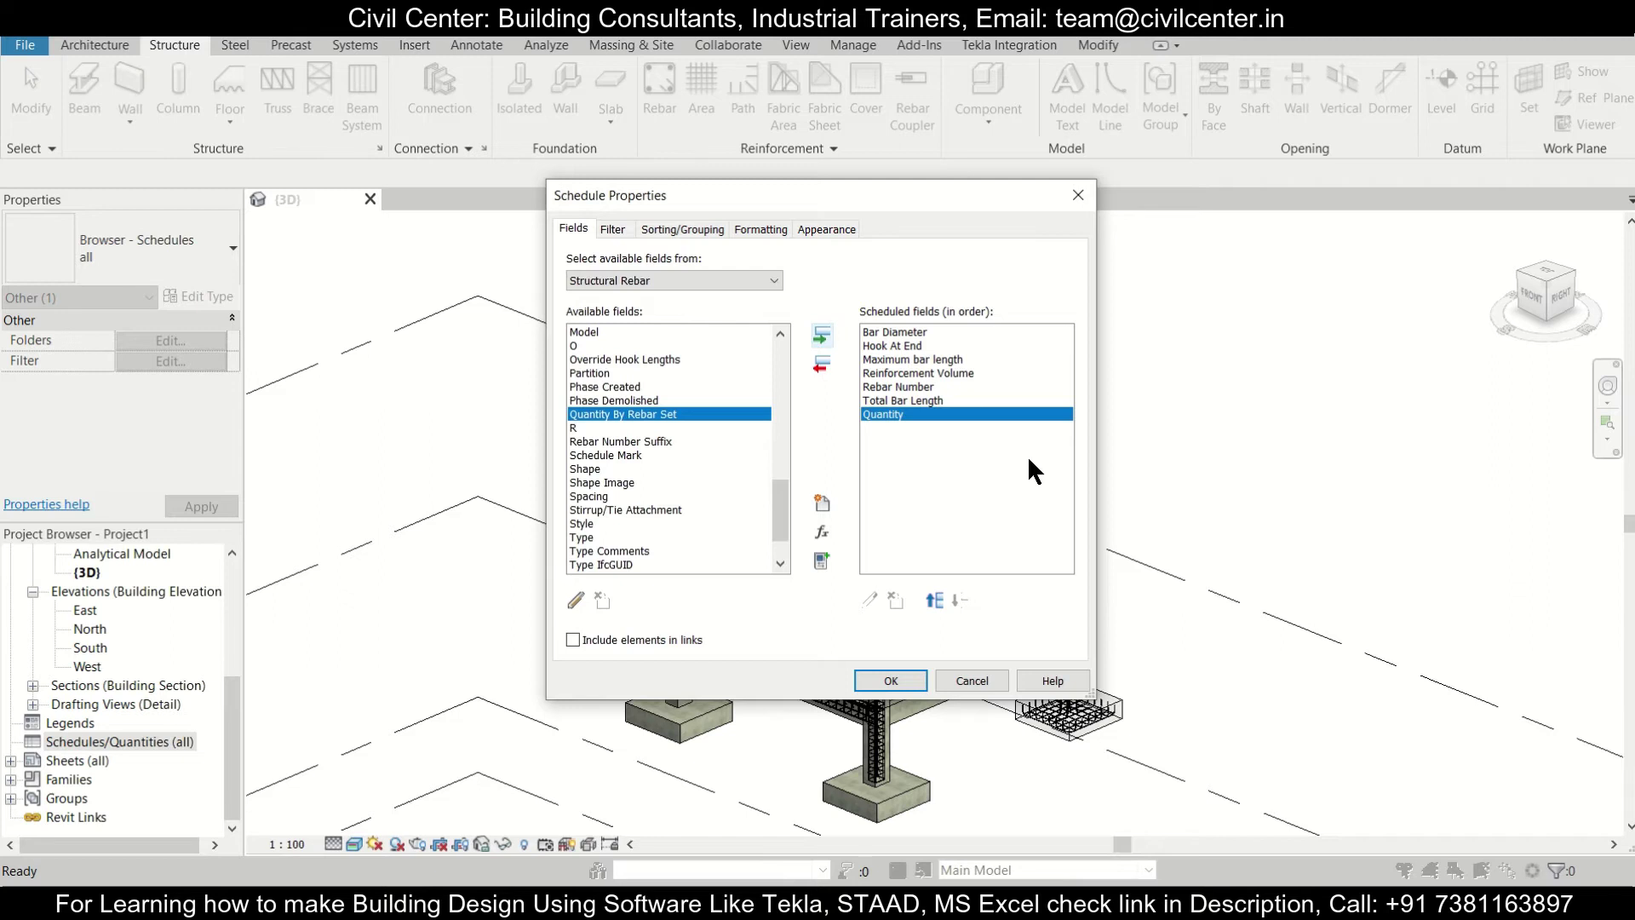
Step: Start a calculated formula value named Weight and insert the Reinforcement Volume field into its formula
{"action": "left_click", "coordinate": [822, 532]}
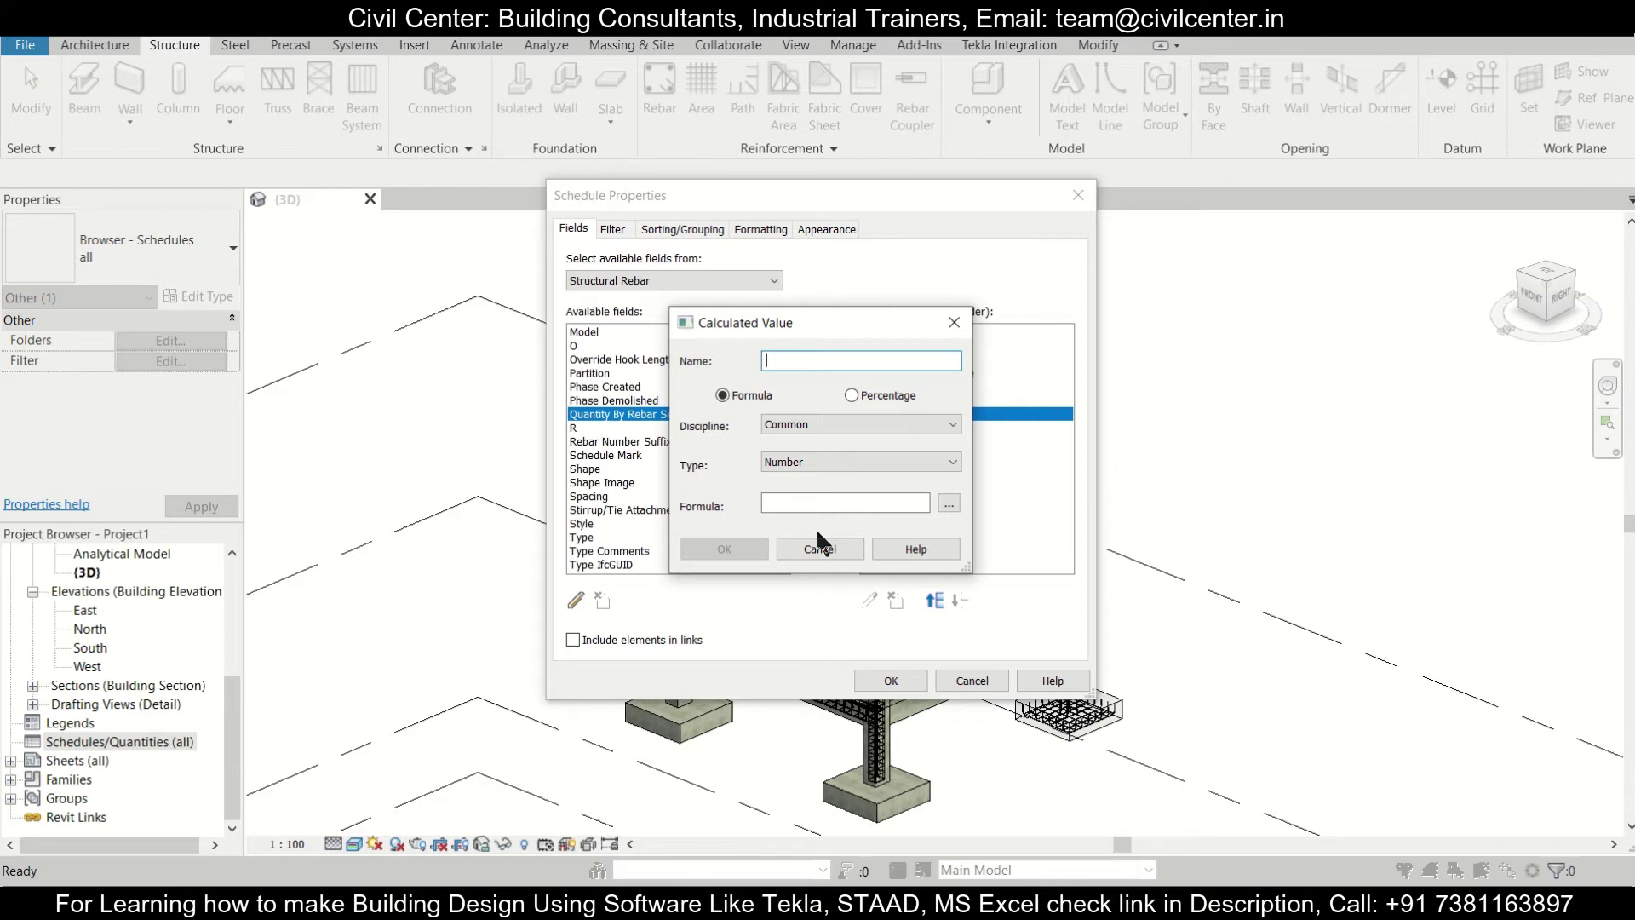
{"action": "type", "text": "Weight"}
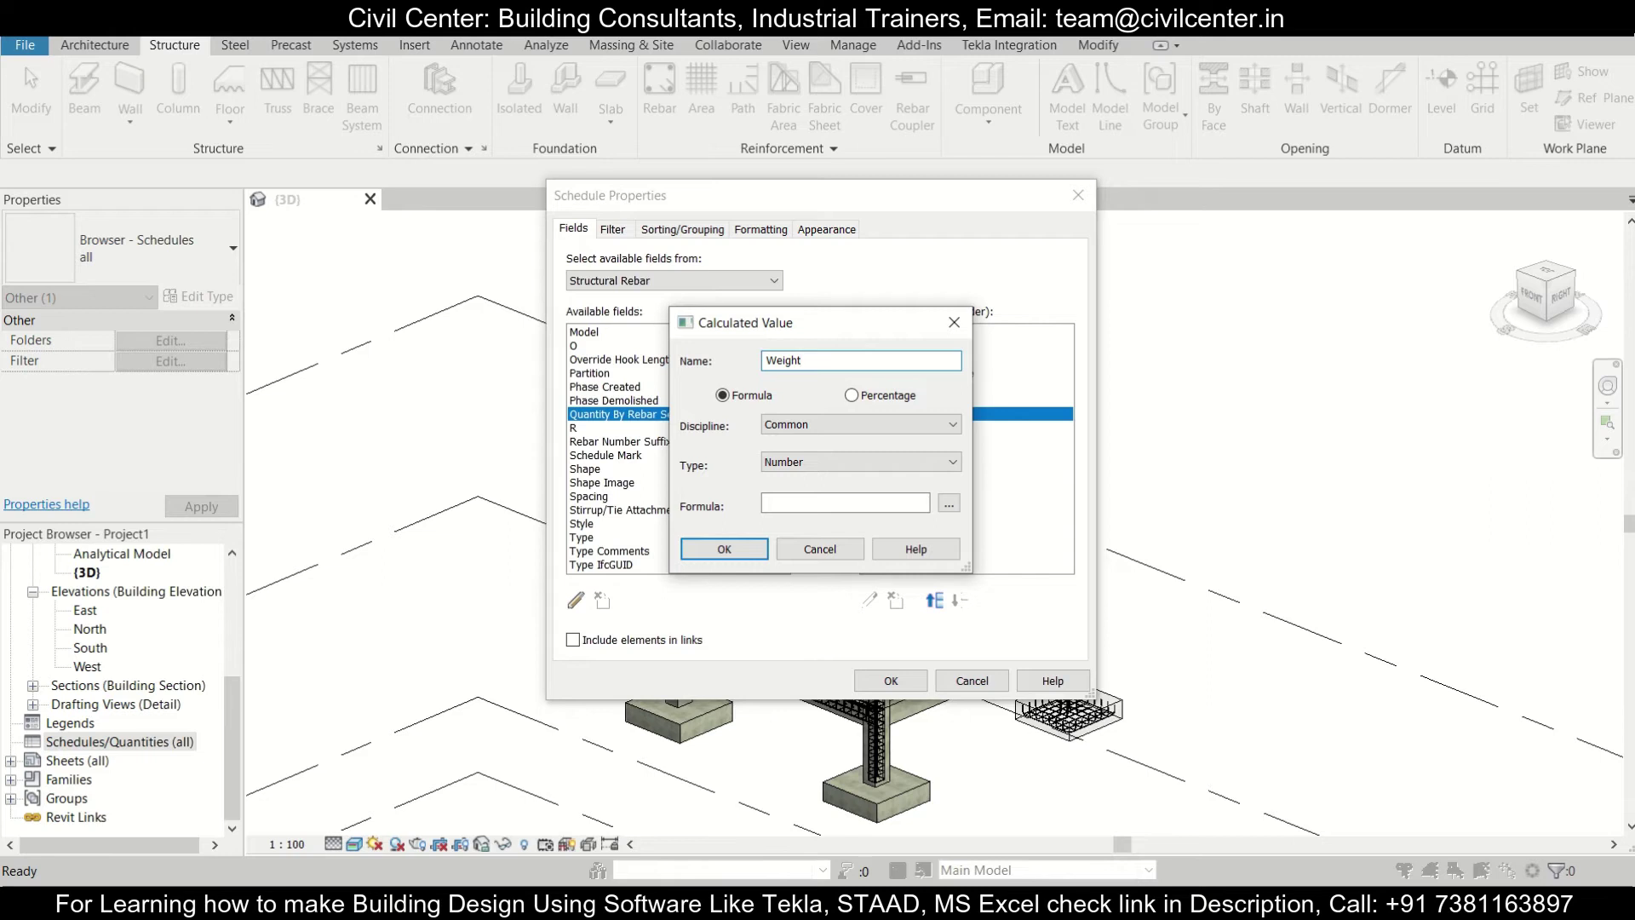
{"action": "left_click", "coordinate": [949, 504]}
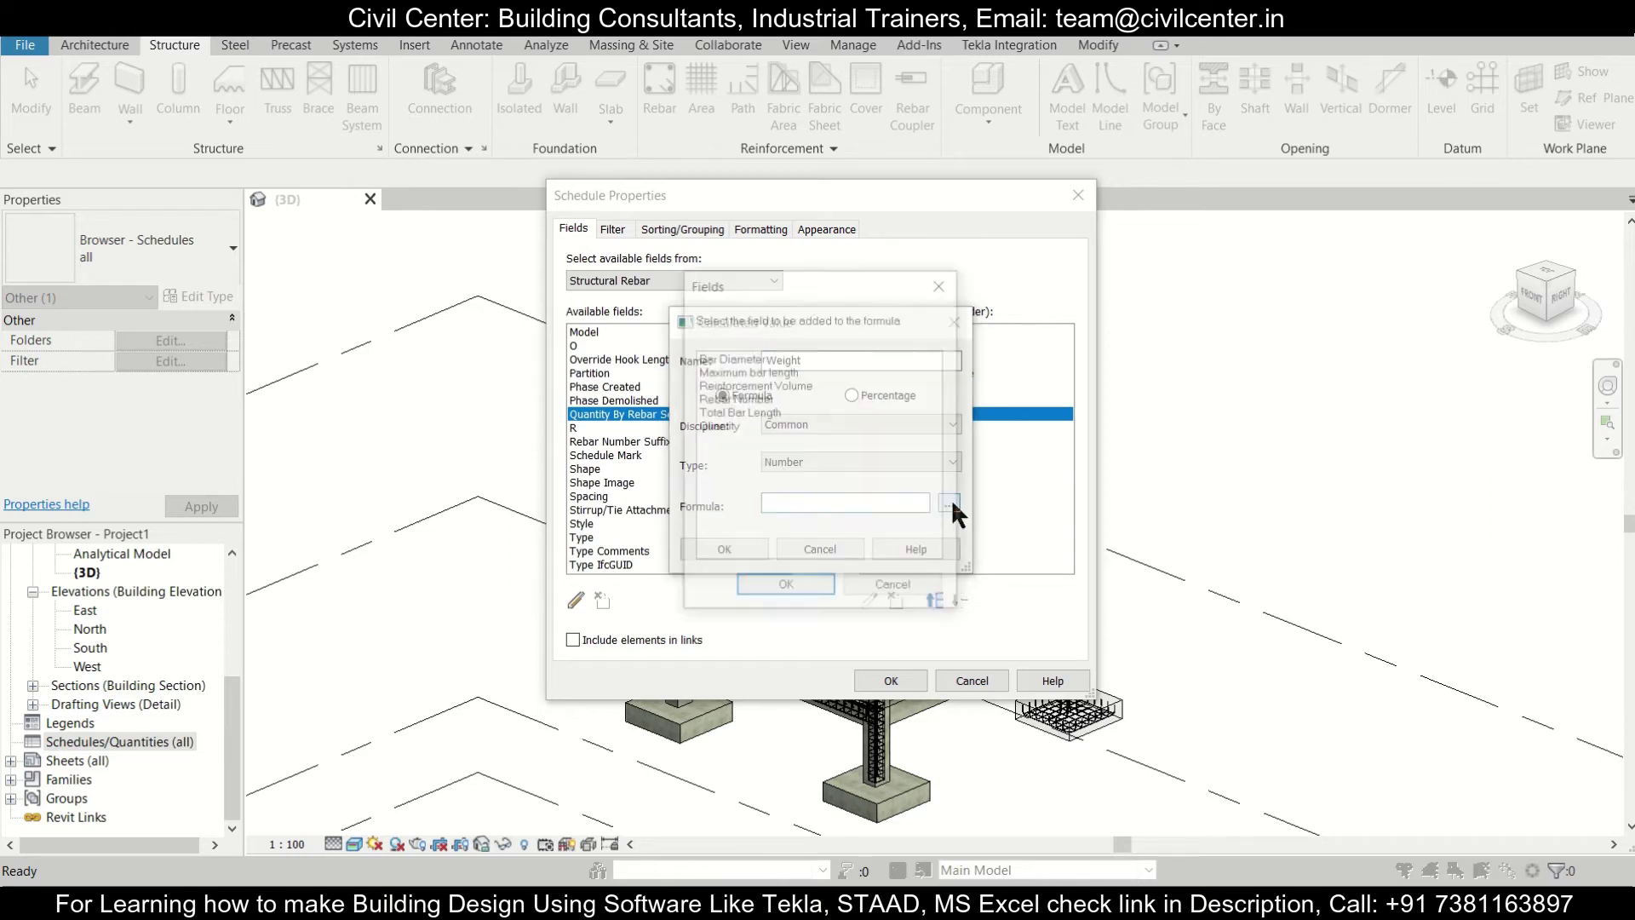
{"action": "left_click", "coordinate": [793, 384]}
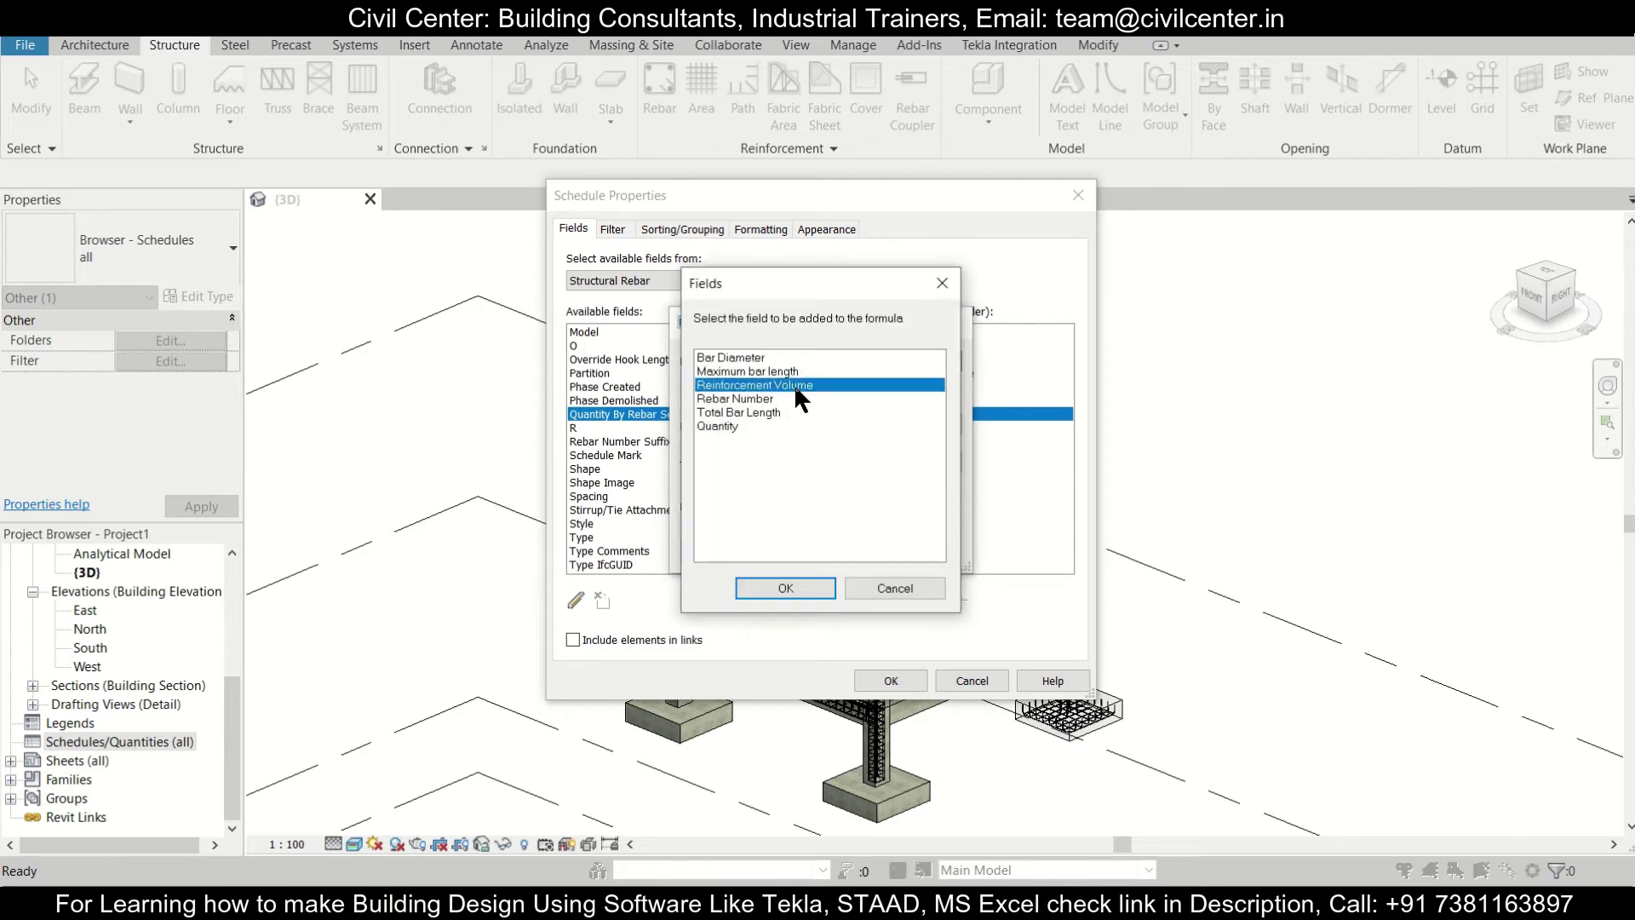
{"action": "left_click", "coordinate": [816, 589]}
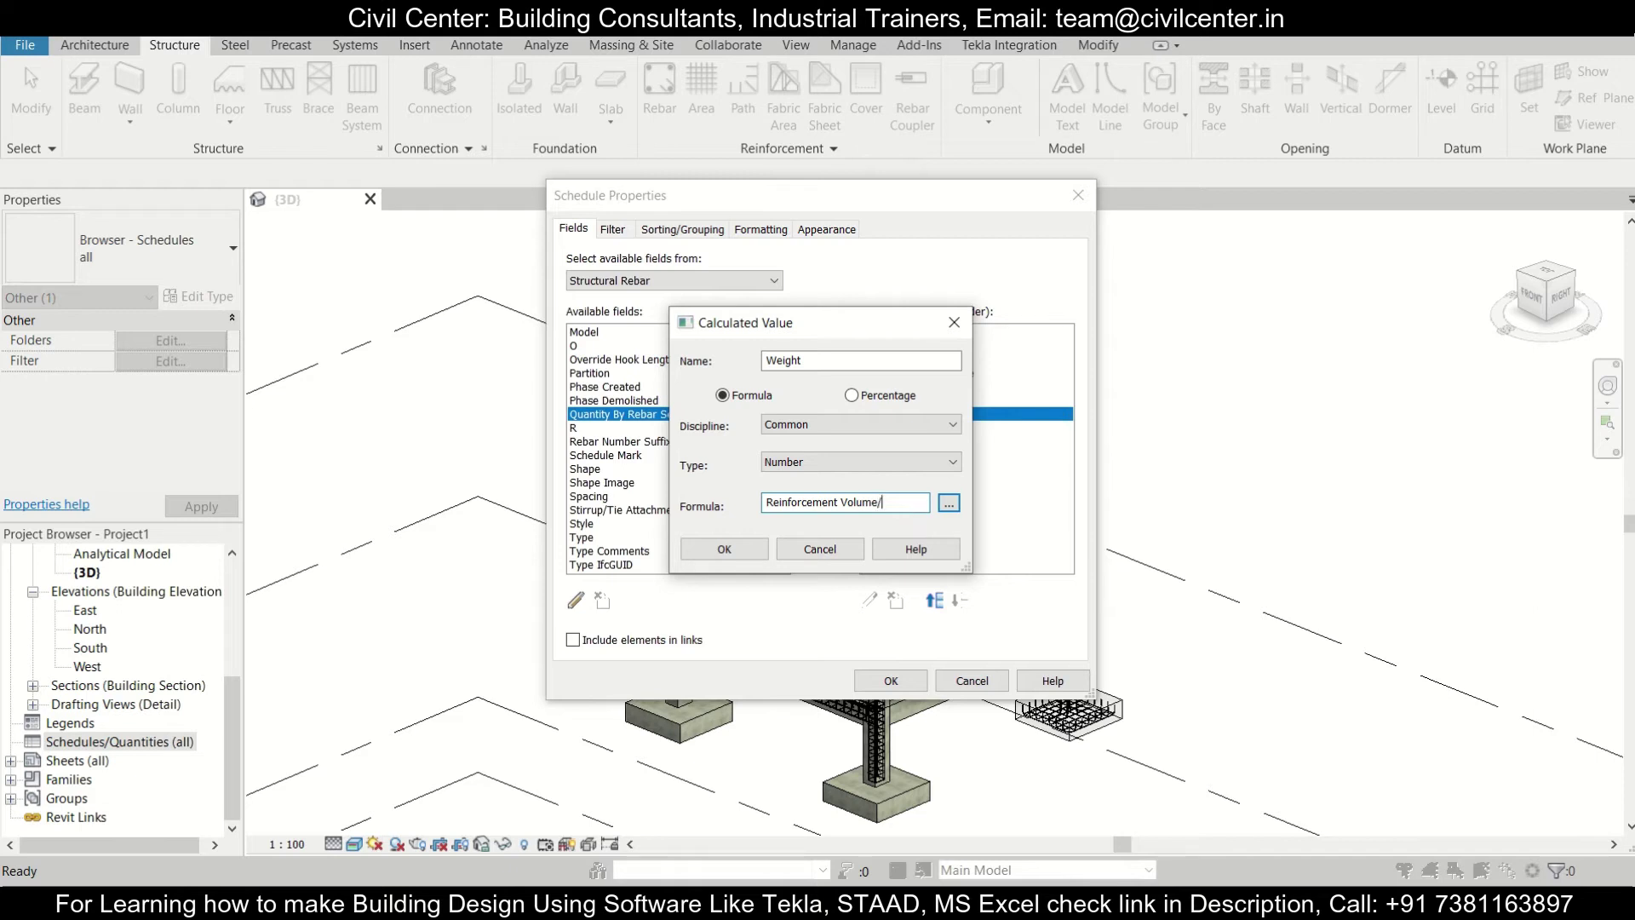
Step: Complete the formula by dividing by 1 and multiplying by the steel density, name the value Weight in kg, and generate the schedule
{"action": "type", "text": "1*"}
{"action": "type", "text": "0"}
{"action": "left_click", "coordinate": [809, 359]}
{"action": "type", "text": "in kg"}
{"action": "left_click", "coordinate": [703, 543]}
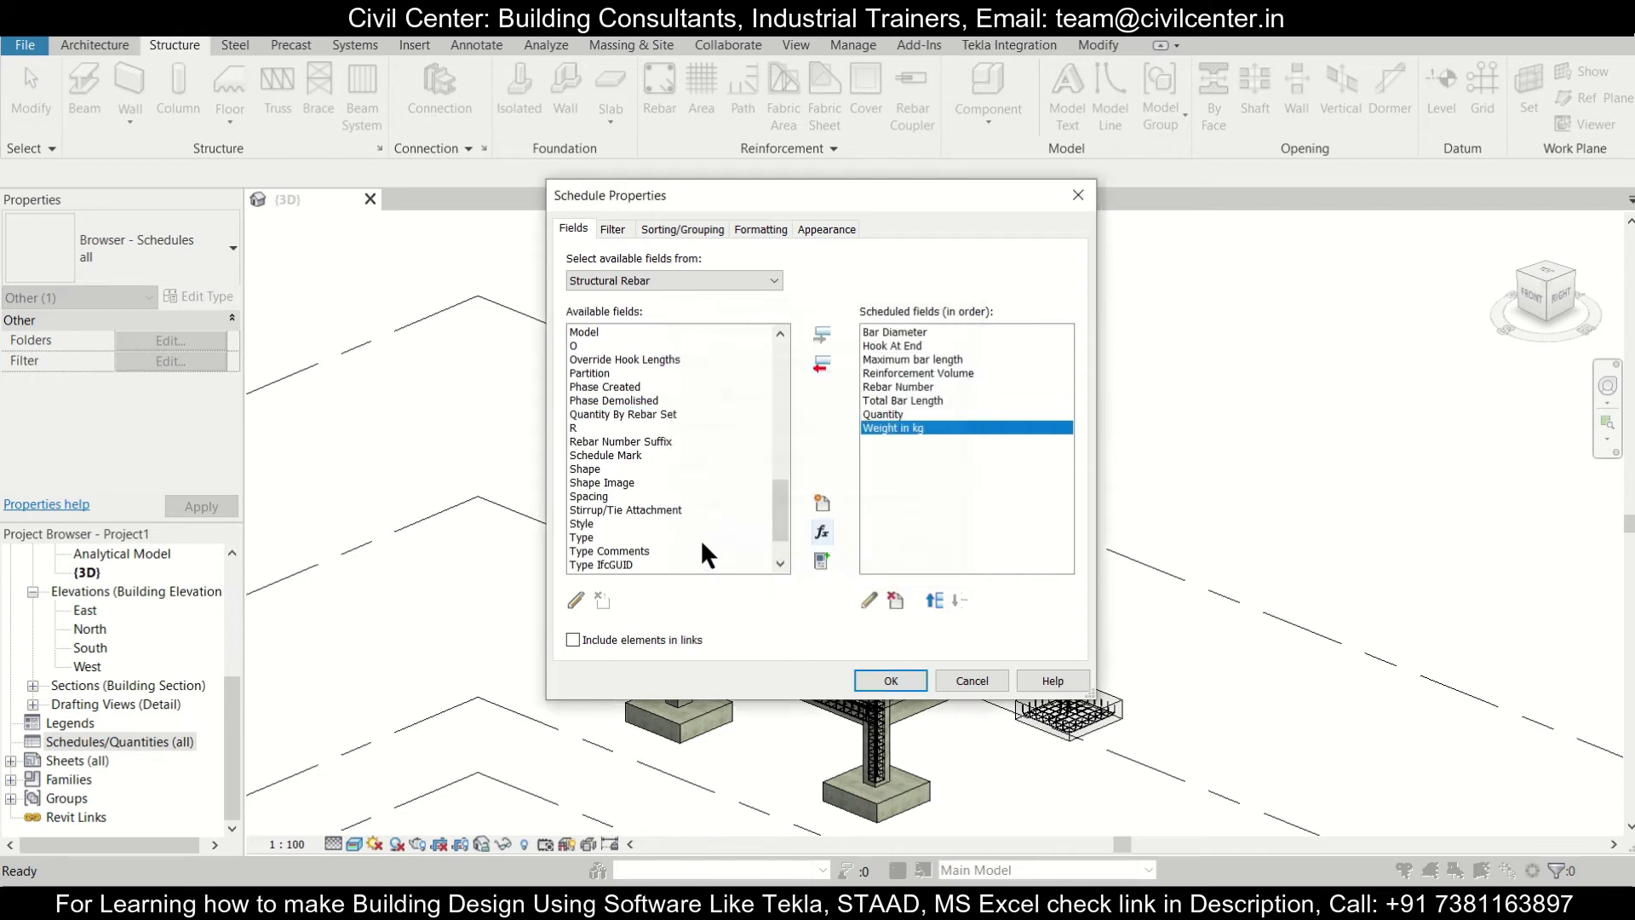
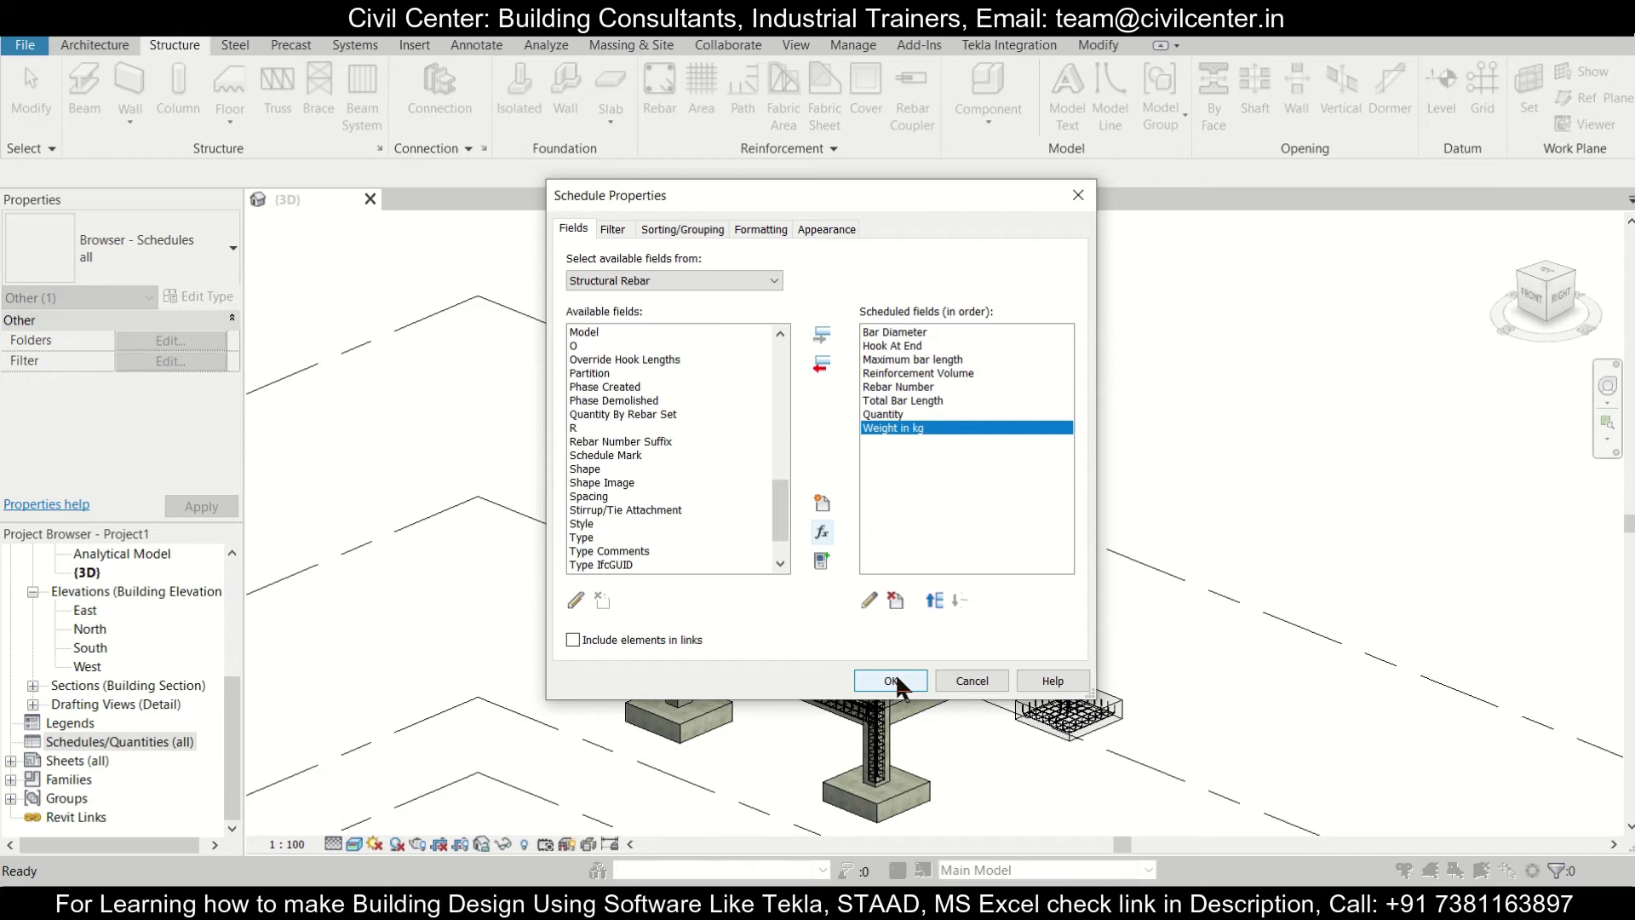
{"action": "left_click", "coordinate": [891, 682]}
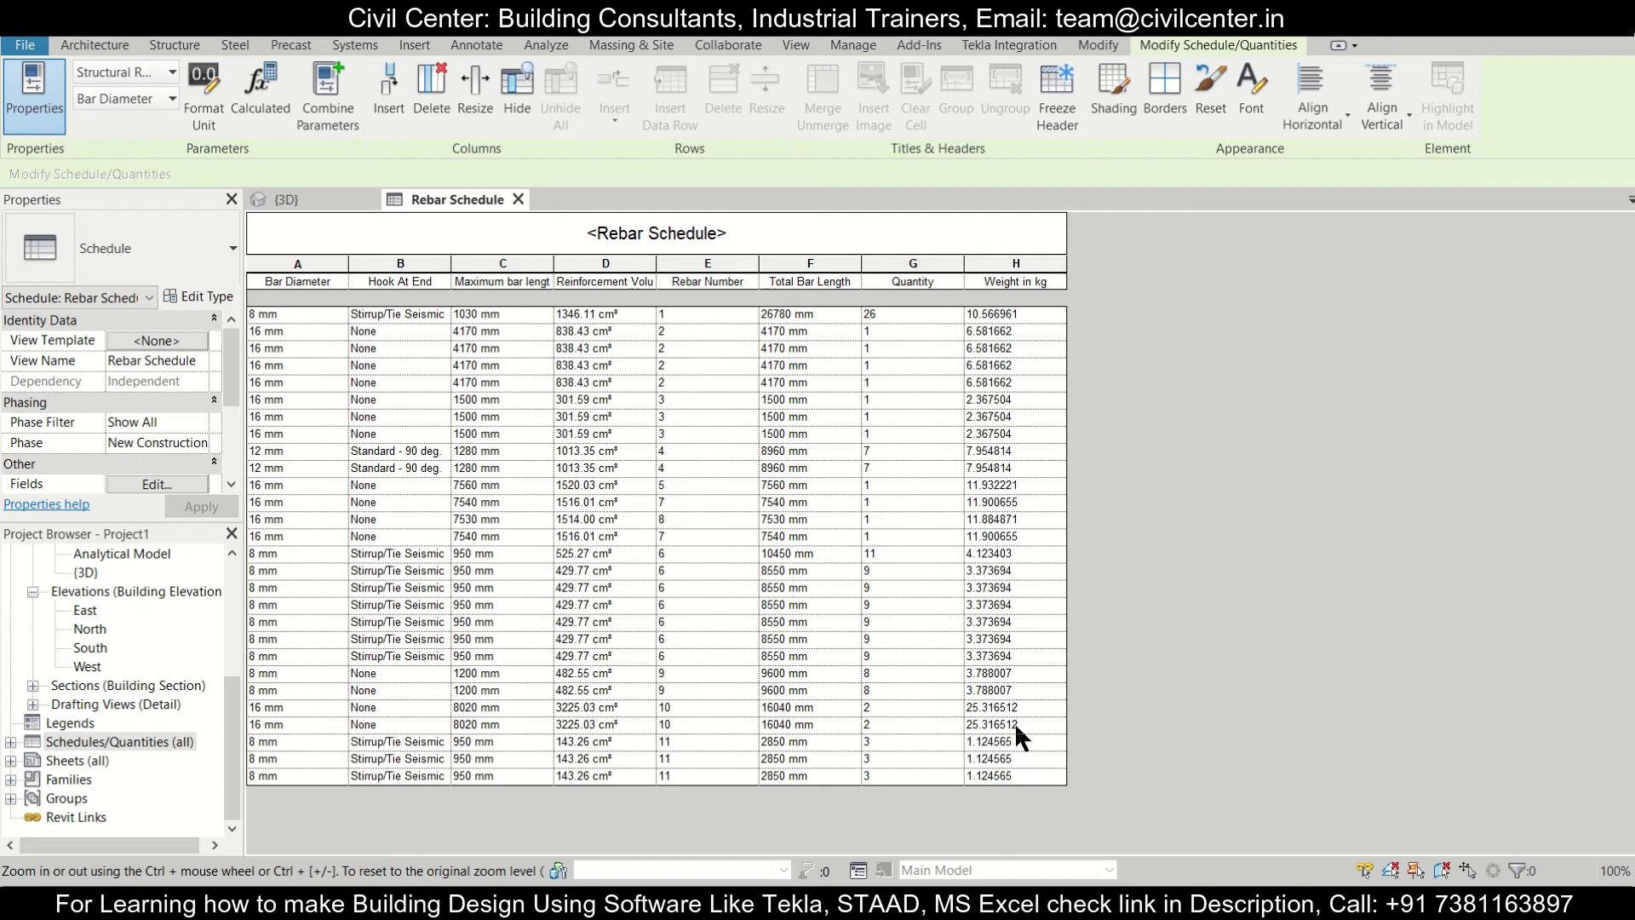
Step: Set the Weight in kg field of the rebar schedule to Calculate totals in its formatting
{"action": "left_click_drag", "start_coordinate": [232, 364], "coordinate": [244, 416]}
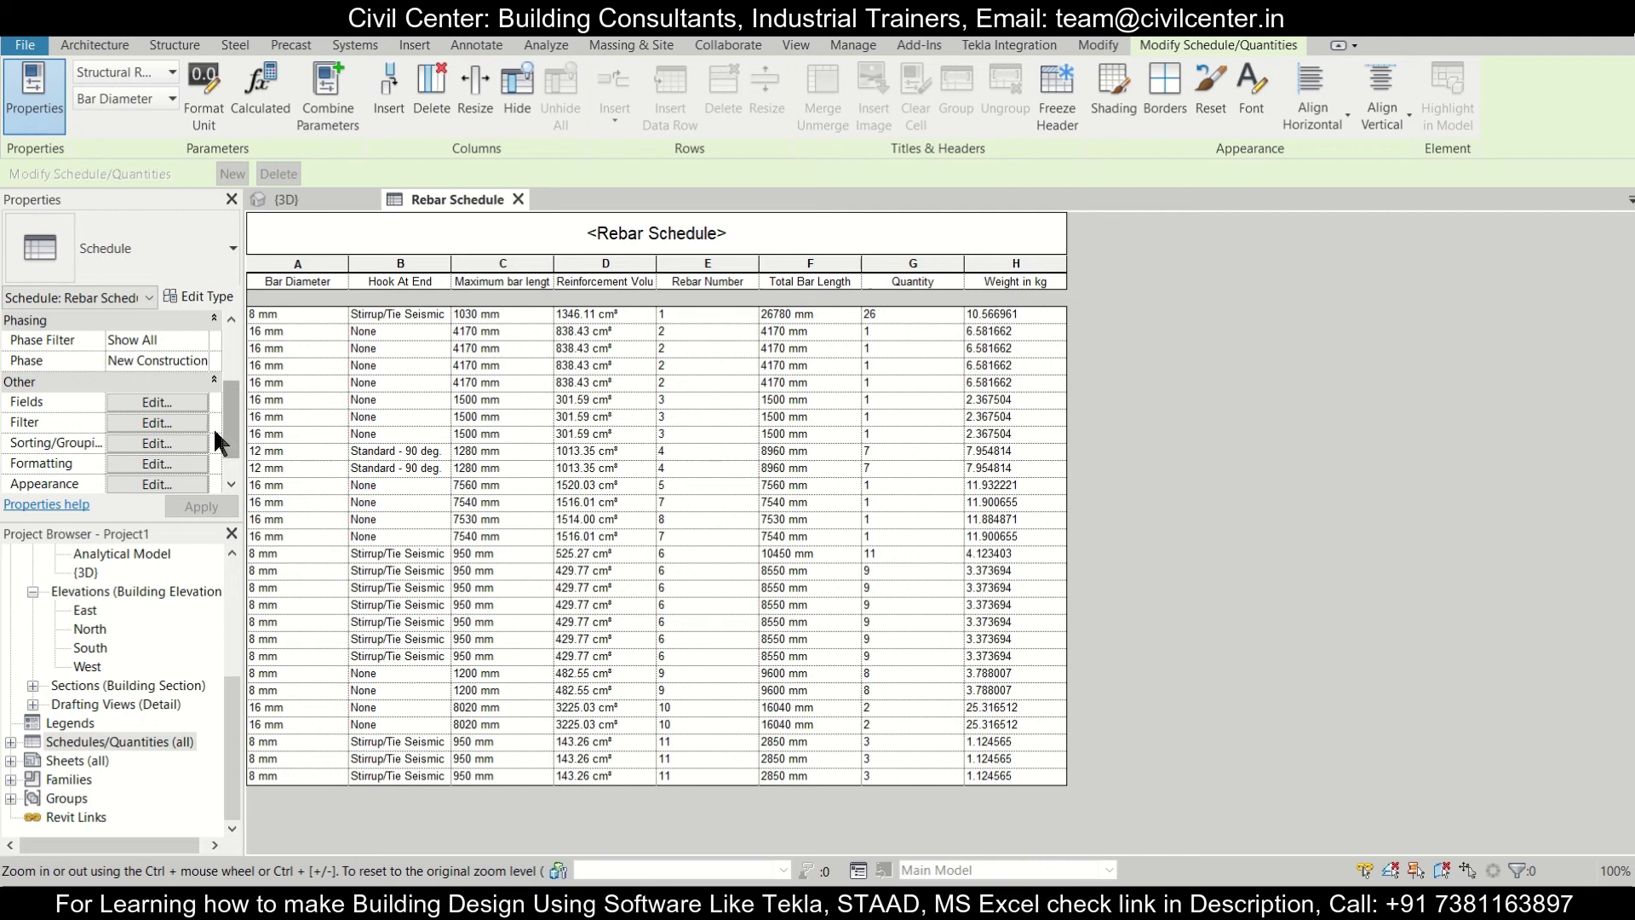
{"action": "left_click", "coordinate": [187, 460]}
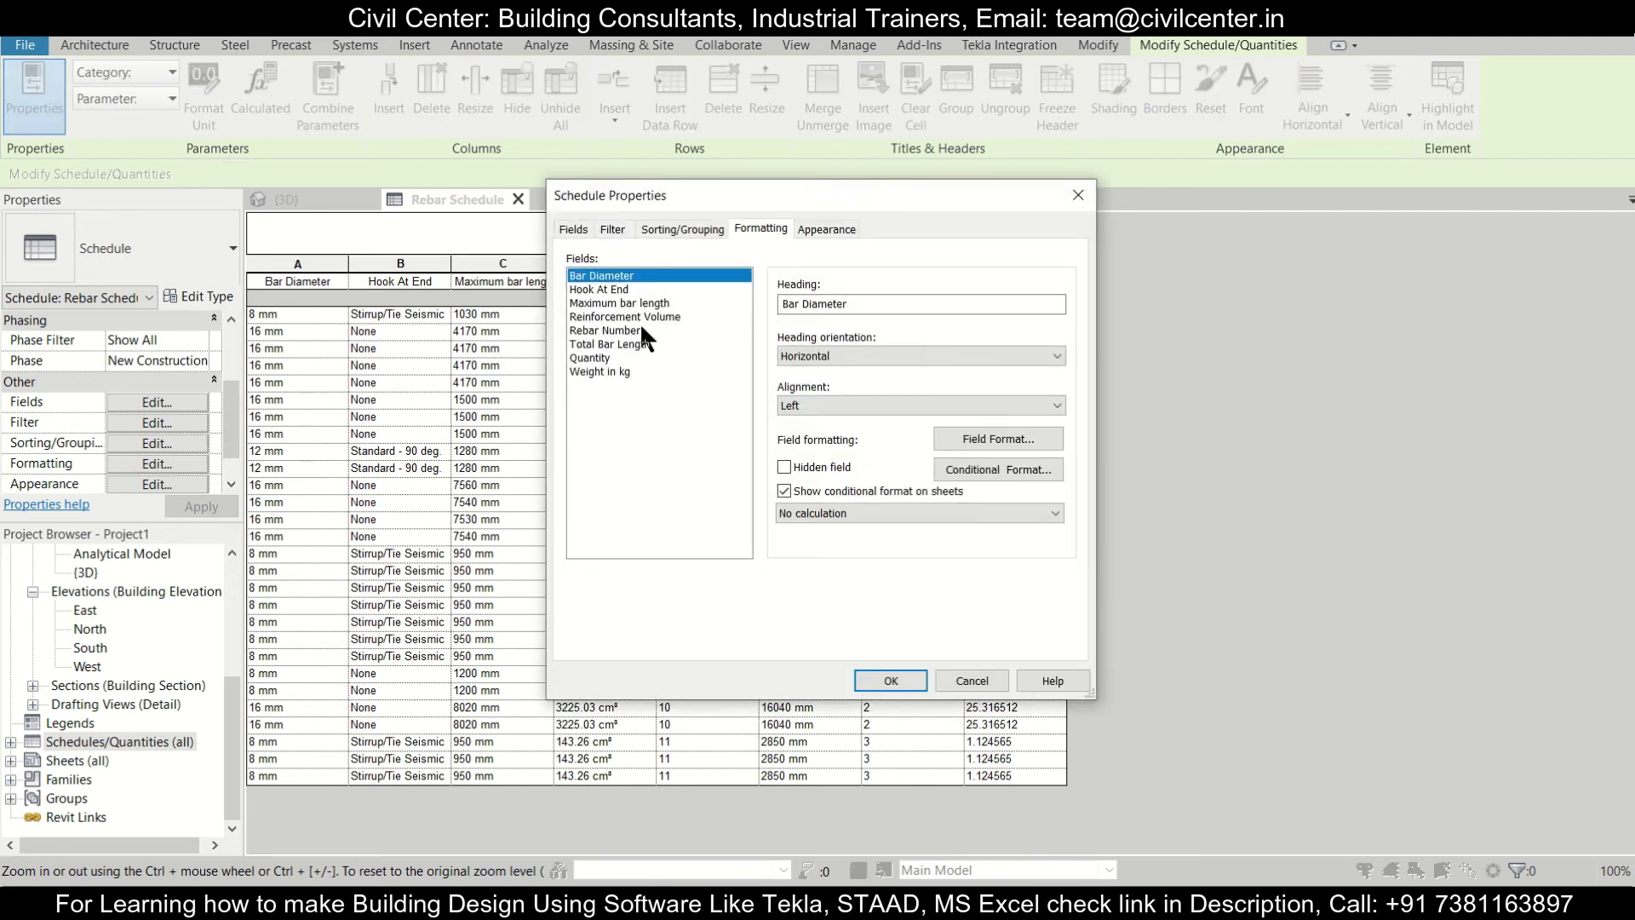
{"action": "left_click", "coordinate": [612, 372]}
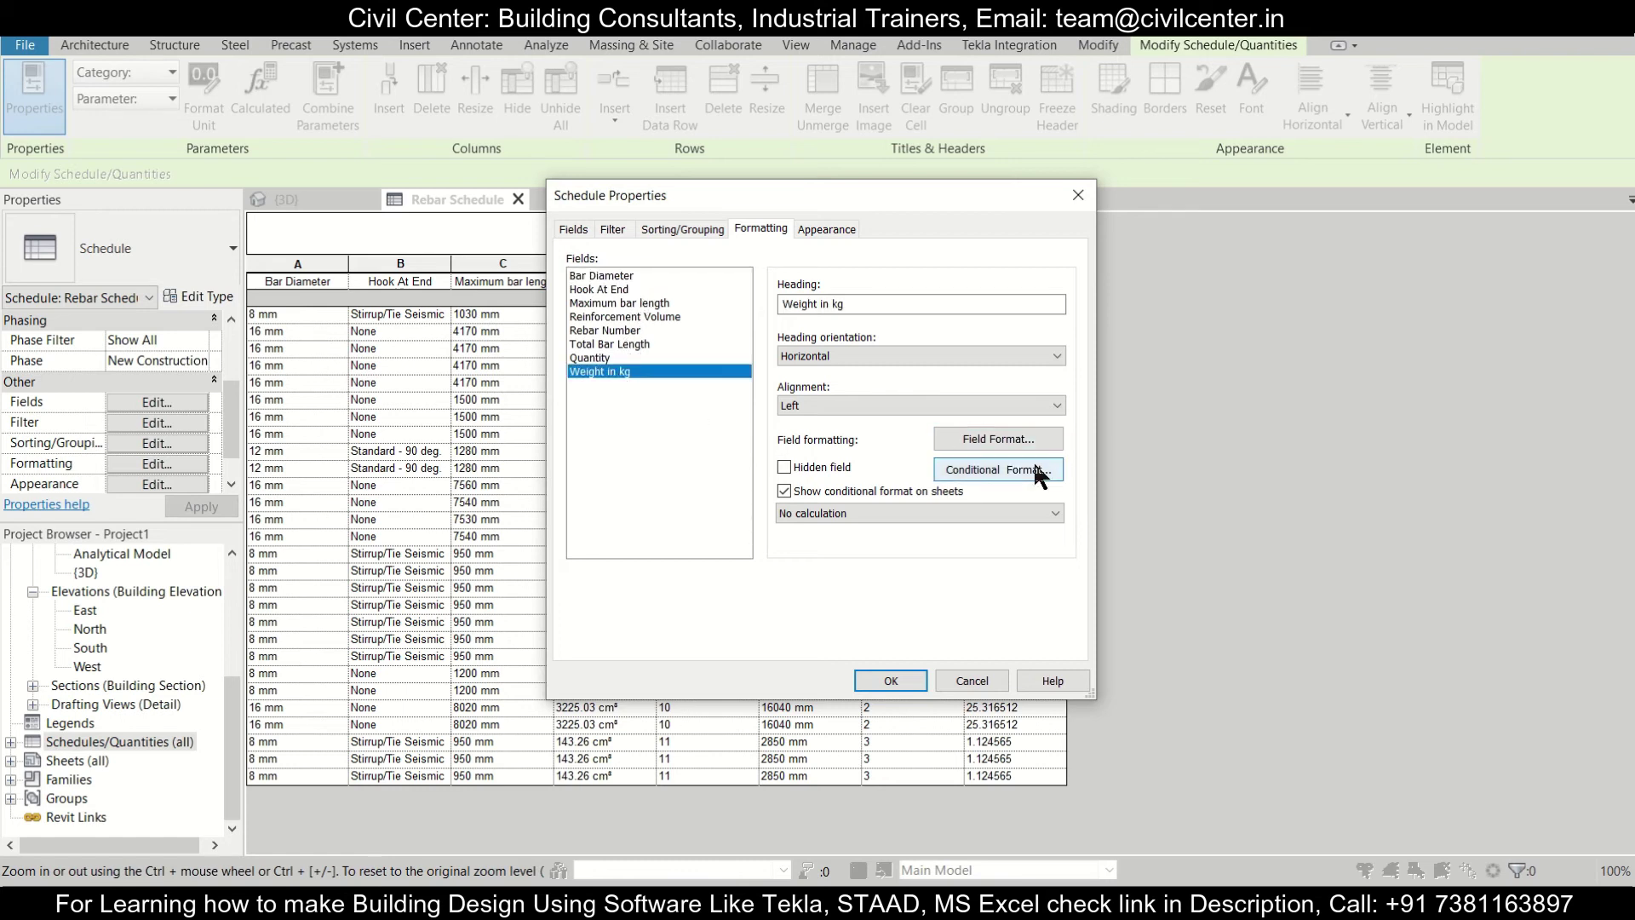
{"action": "left_click", "coordinate": [1008, 511]}
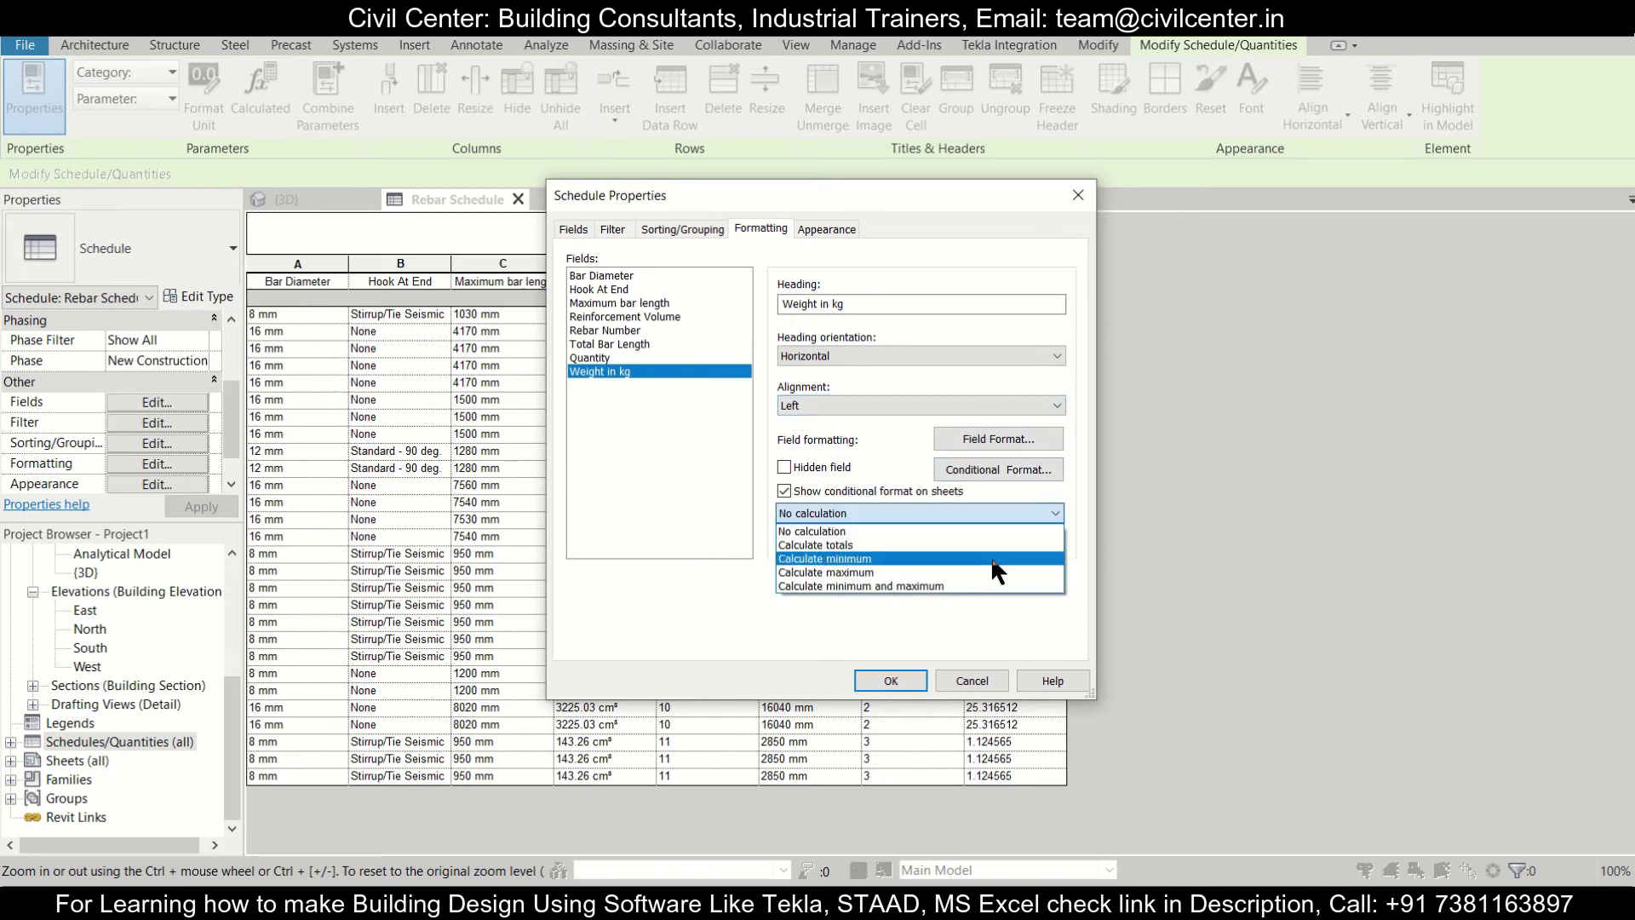
{"action": "left_click", "coordinate": [991, 545]}
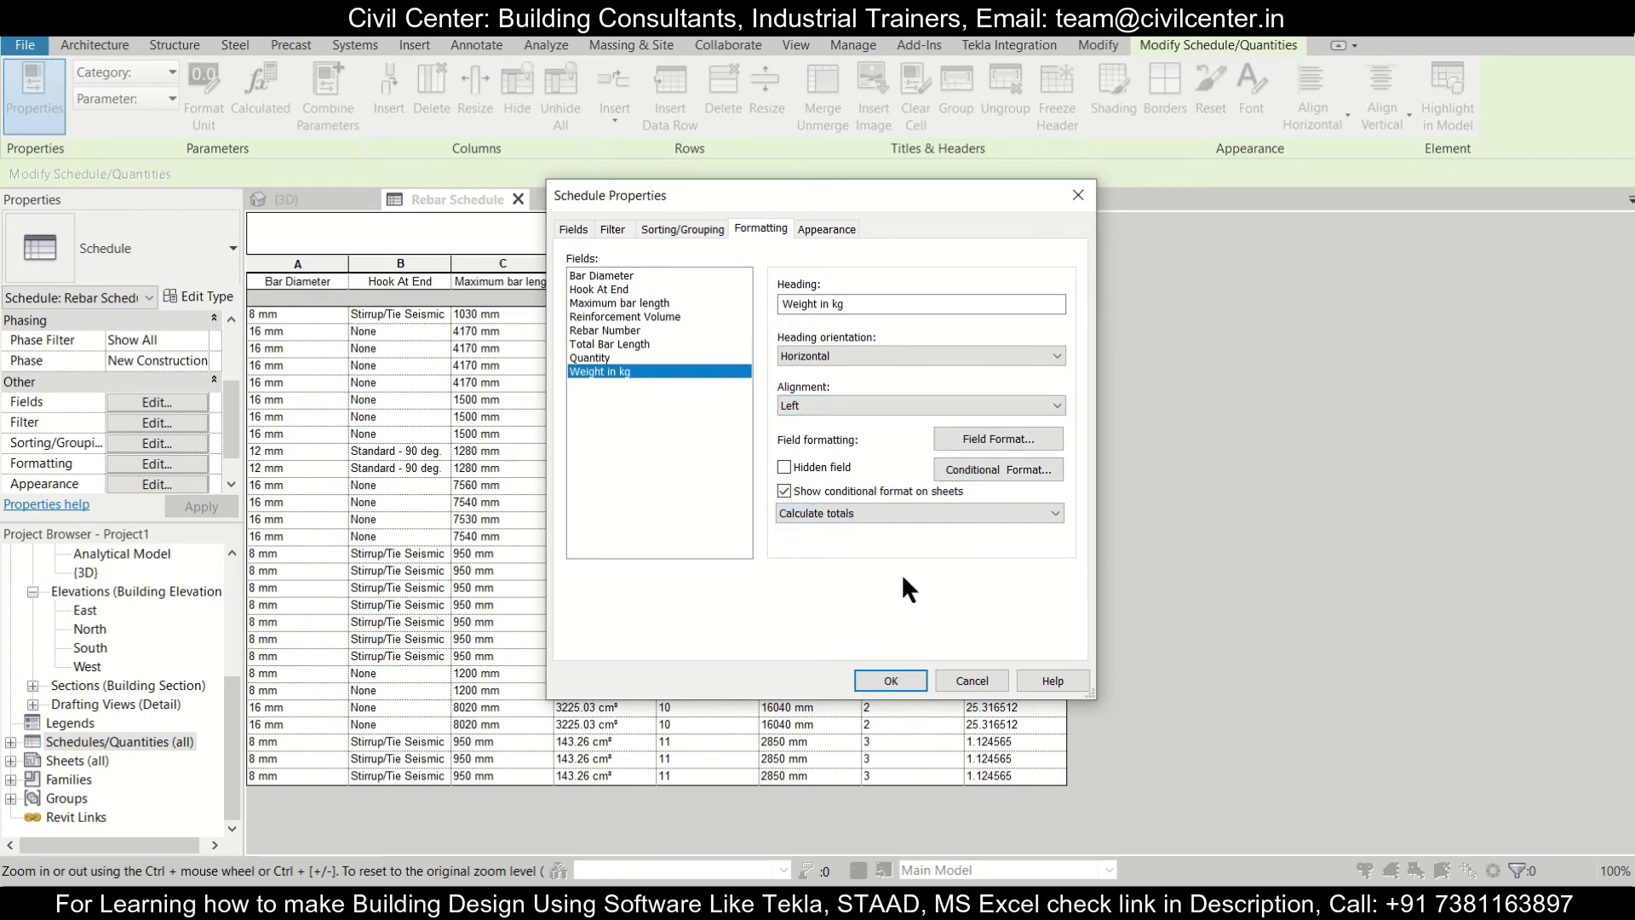
Step: Set the Quantity and Total Bar Length fields to Calculate totals as well
{"action": "left_click", "coordinate": [651, 358]}
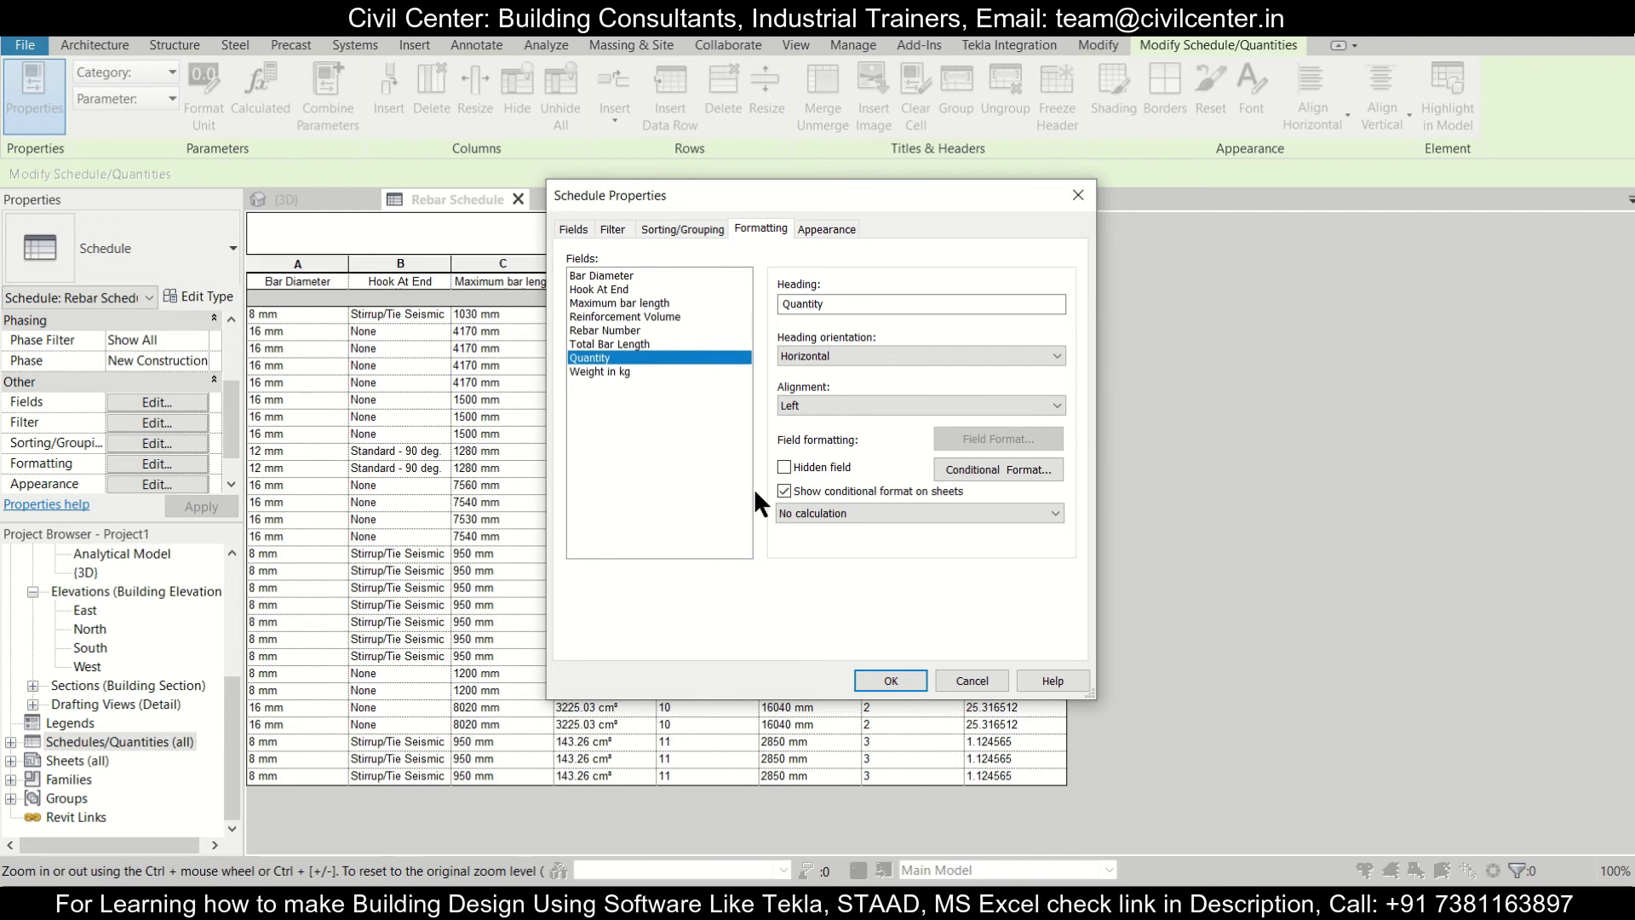
{"action": "left_click", "coordinate": [943, 515]}
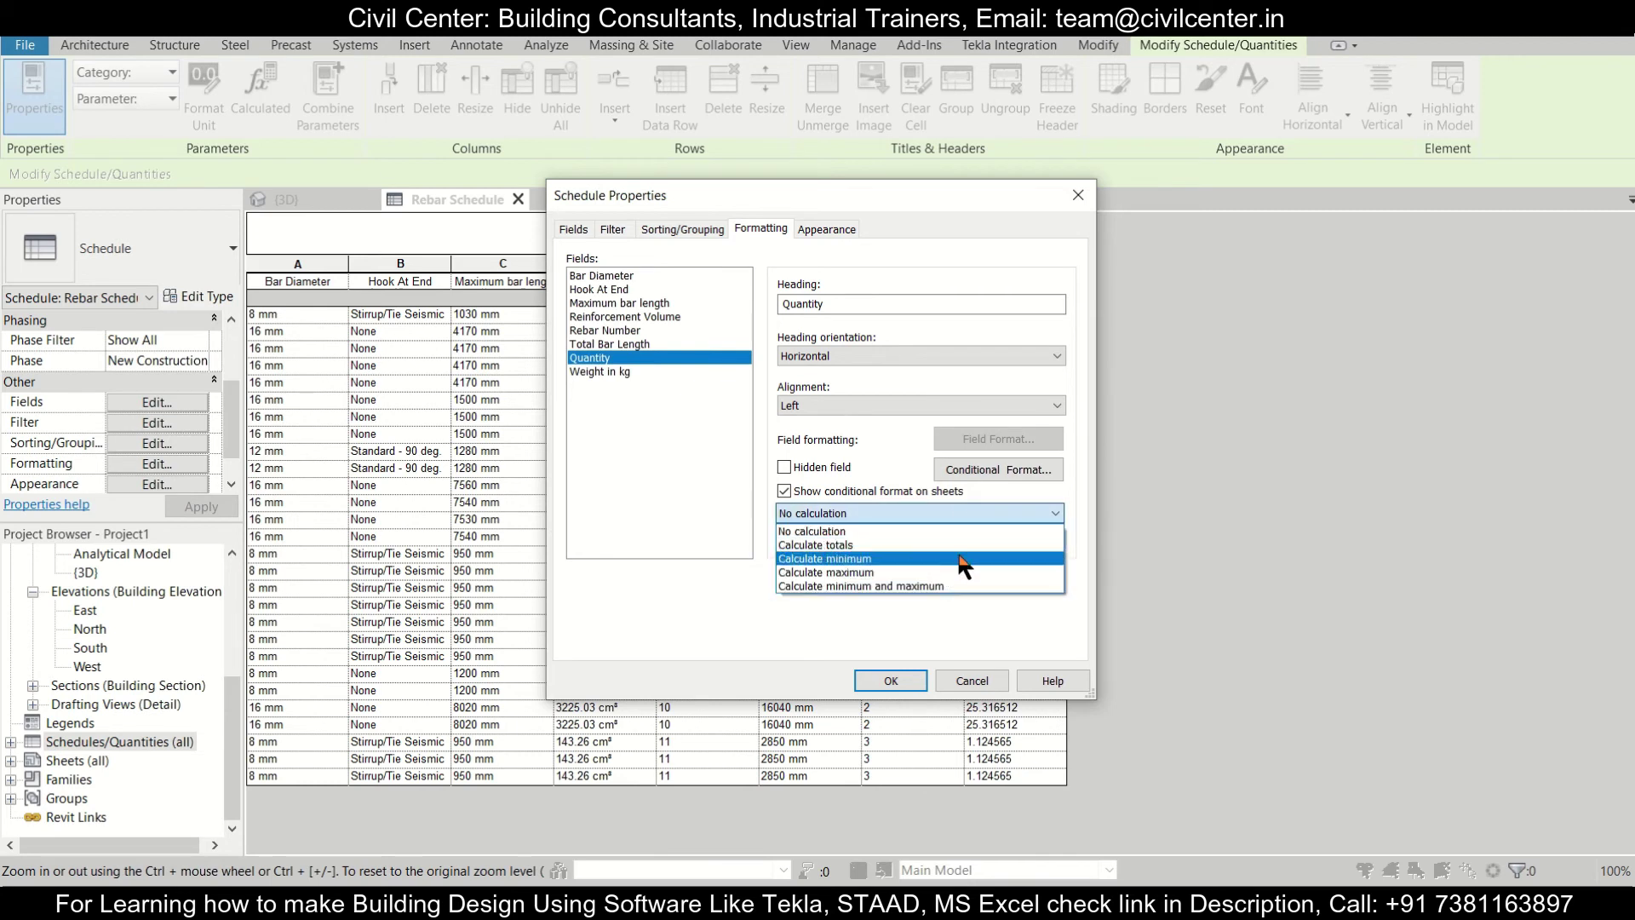
{"action": "left_click", "coordinate": [960, 547]}
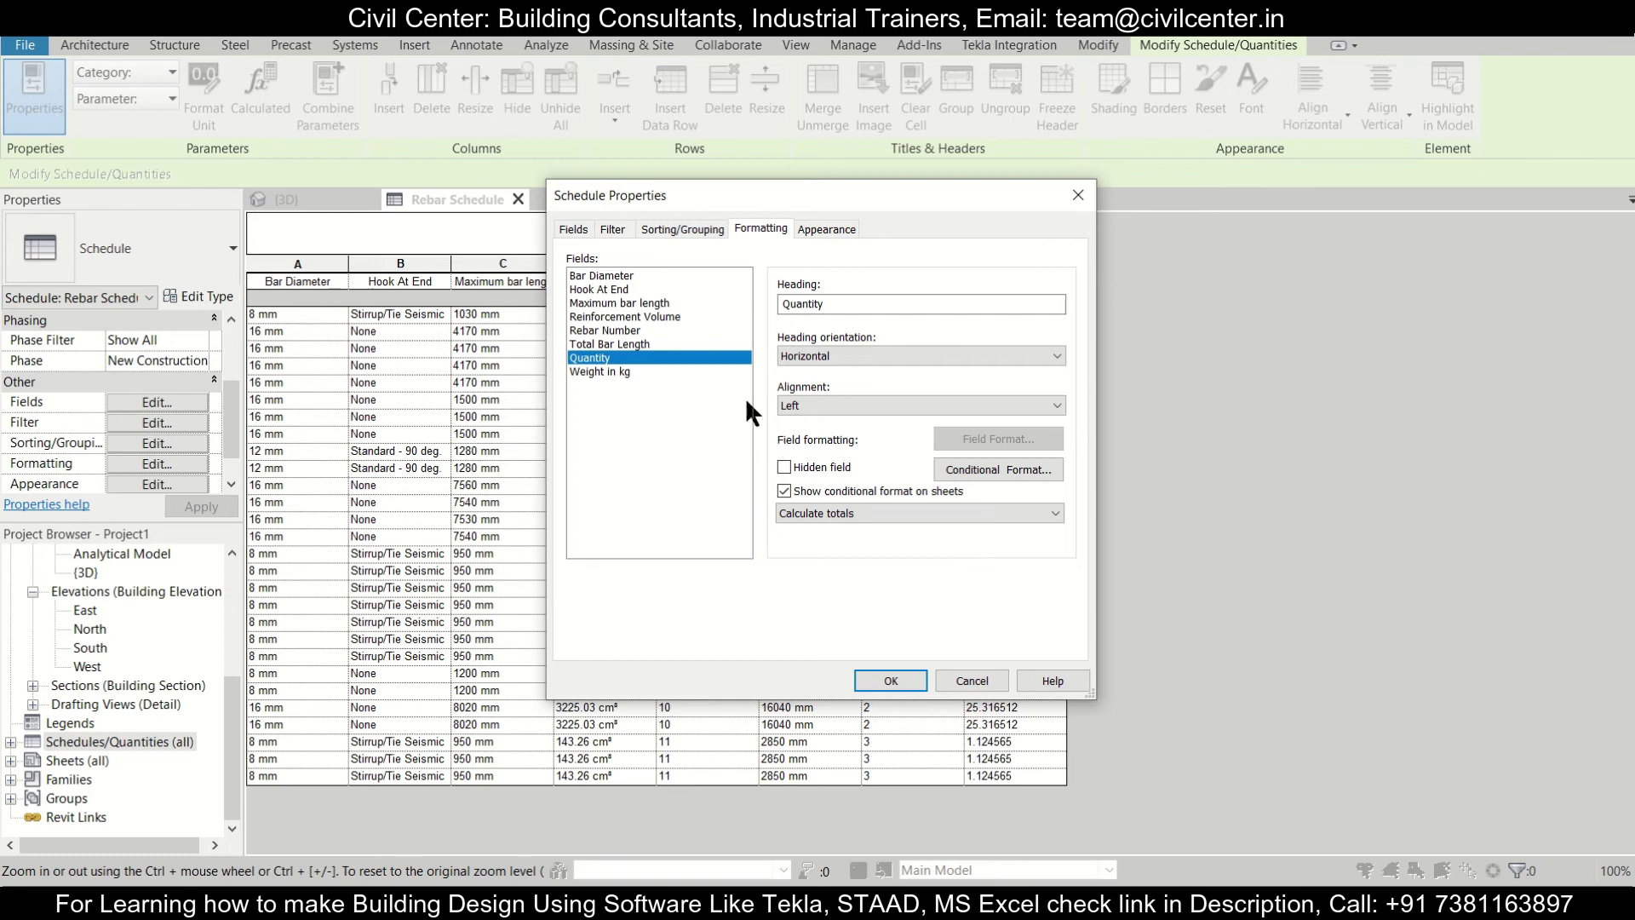
{"action": "left_click", "coordinate": [660, 344]}
{"action": "left_click", "coordinate": [953, 511]}
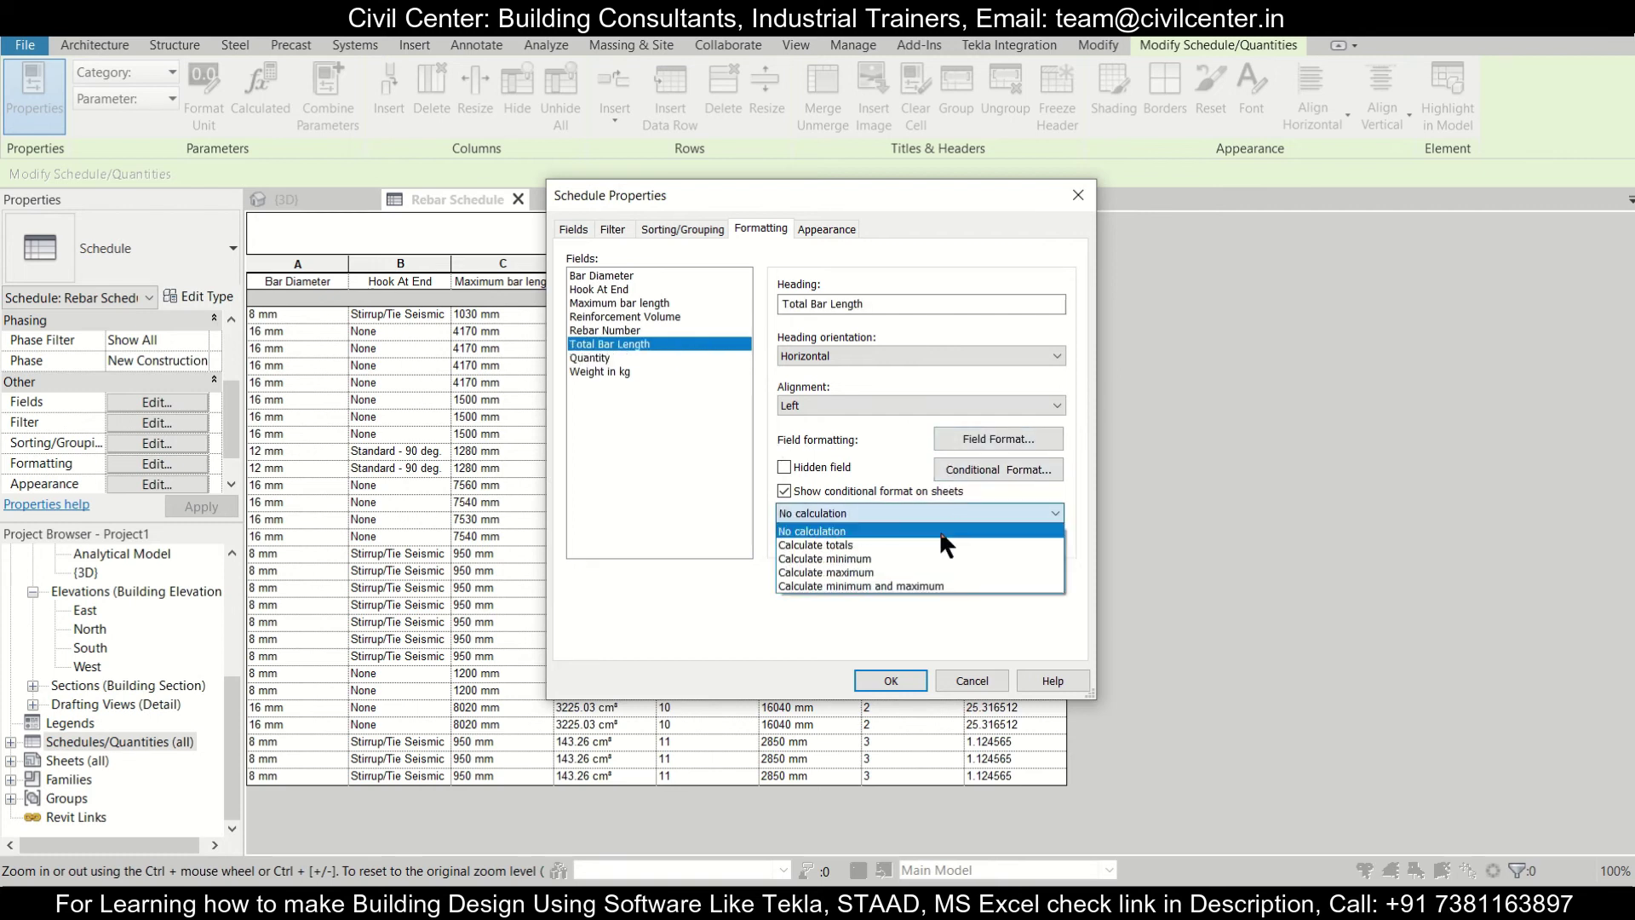
{"action": "left_click", "coordinate": [955, 545]}
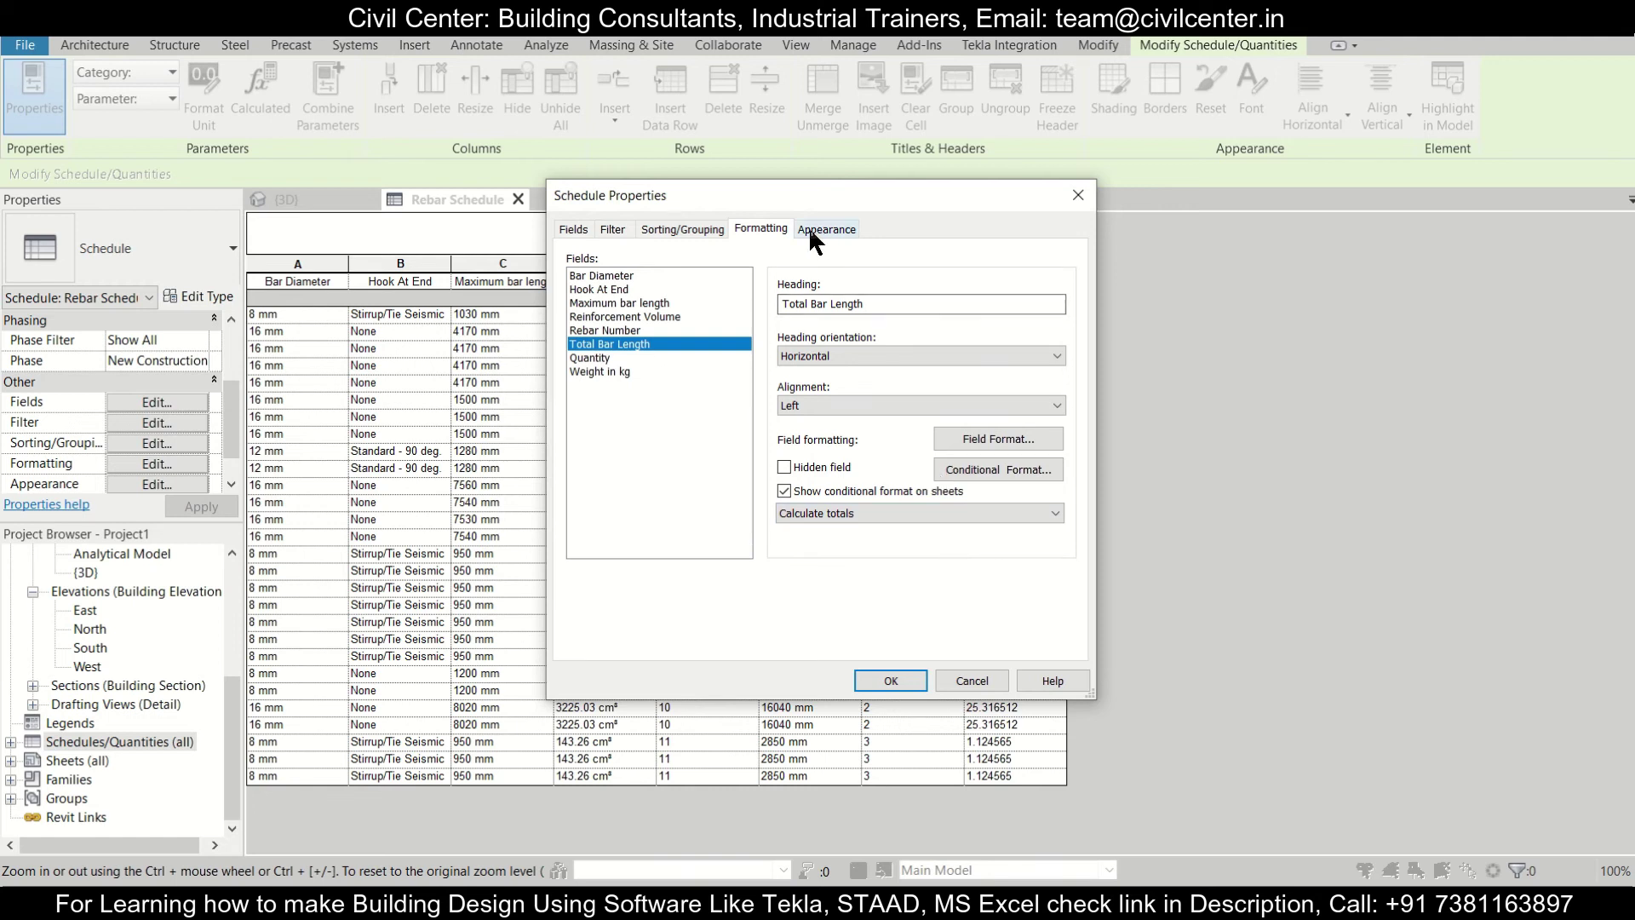
Step: Enable grand totals with title, count, and totals for the rebar schedule and apply the schedule properties
{"action": "left_click", "coordinate": [686, 228]}
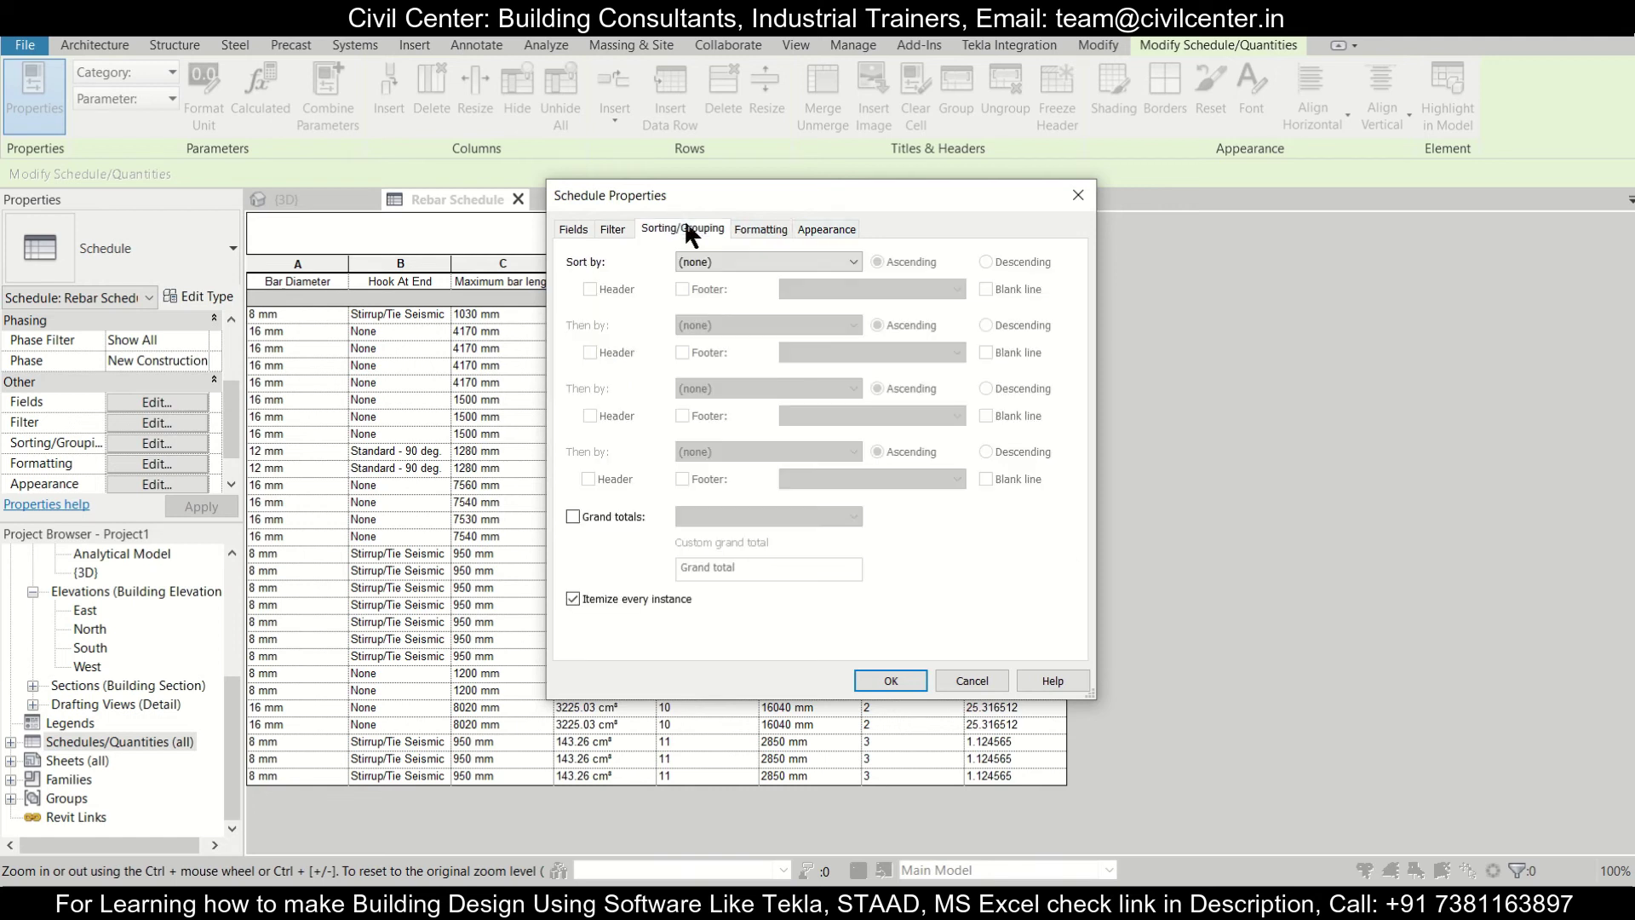
{"action": "left_click", "coordinate": [580, 512]}
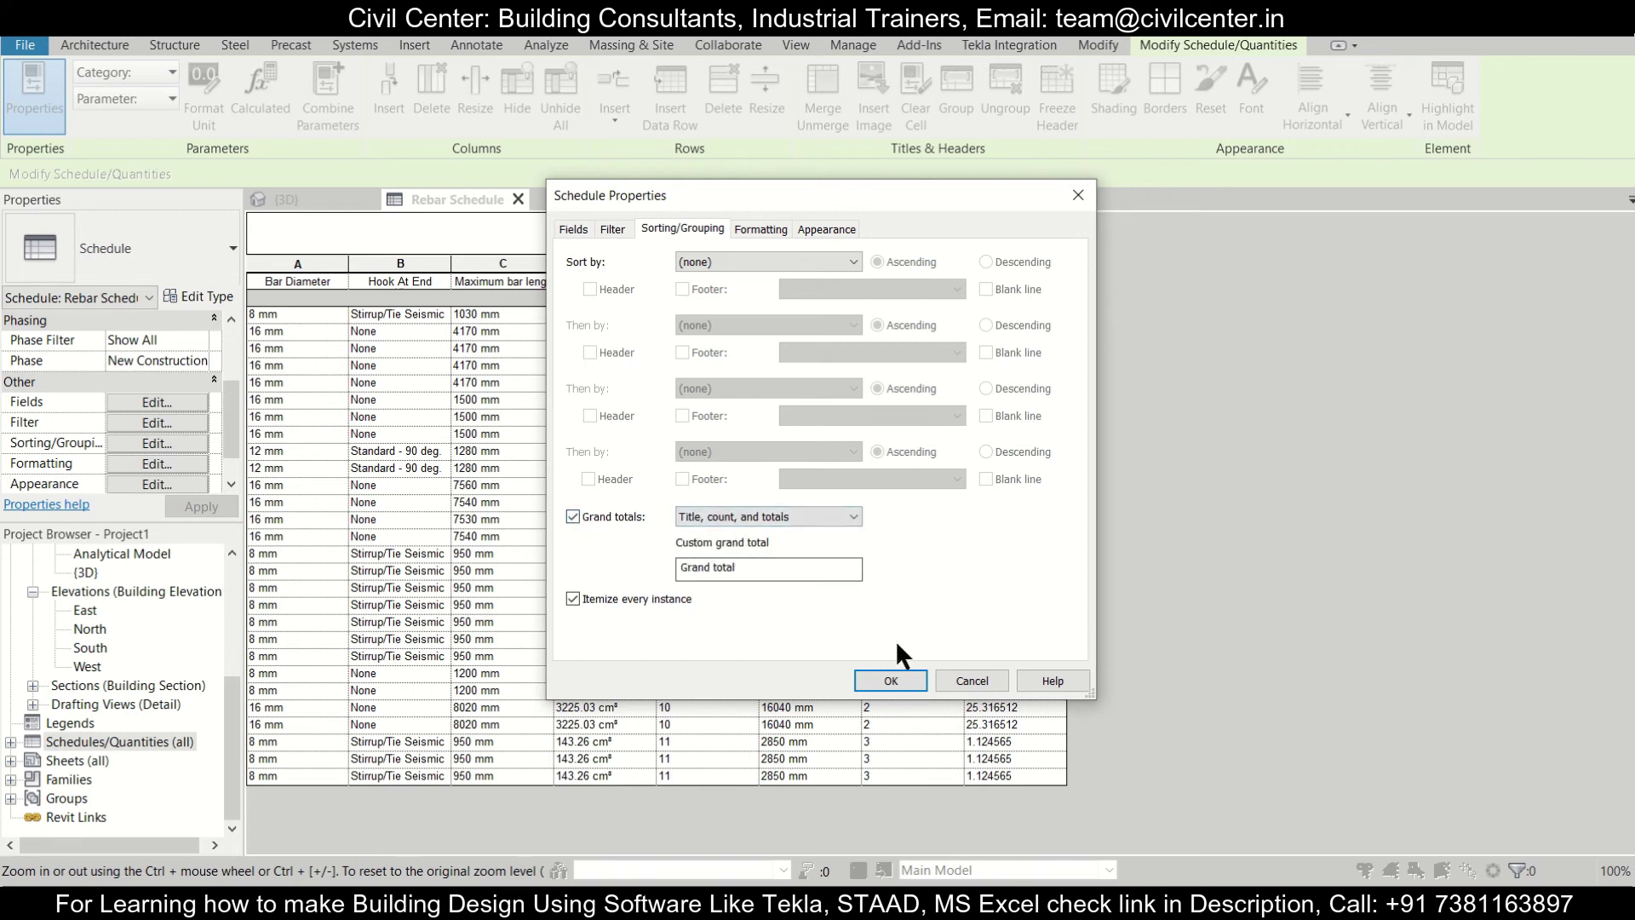
{"action": "left_click", "coordinate": [890, 681]}
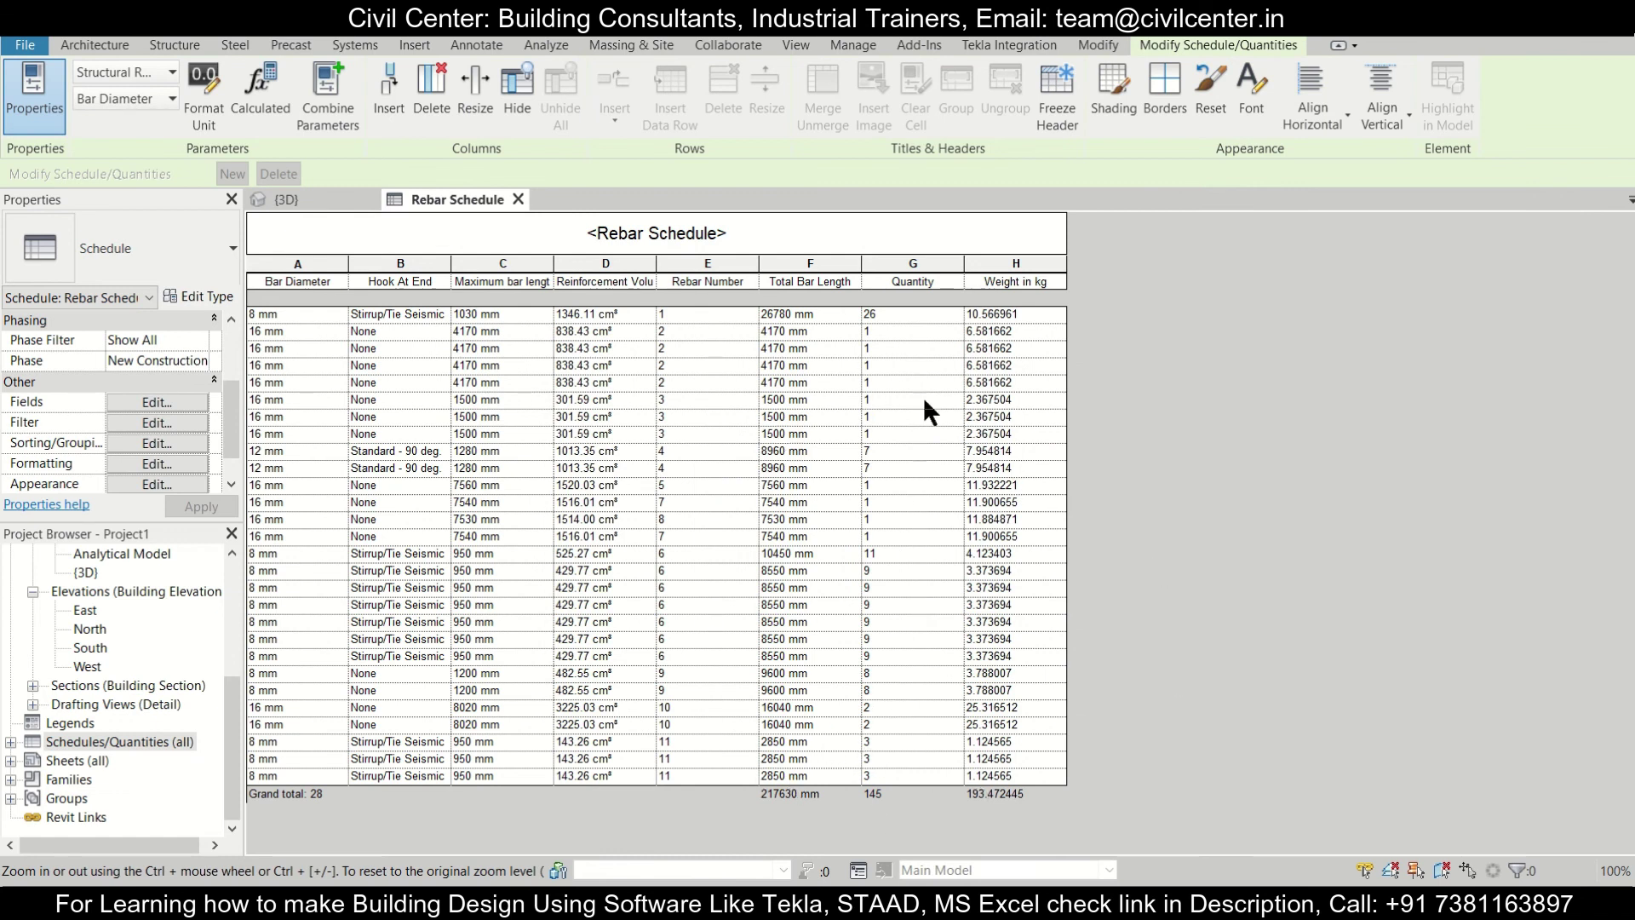
Step: Widen the Hook At End and Reinforcement Volume columns to fit their text and narrow the Rebar Number column
{"action": "left_click_drag", "start_coordinate": [452, 273], "coordinate": [539, 272]}
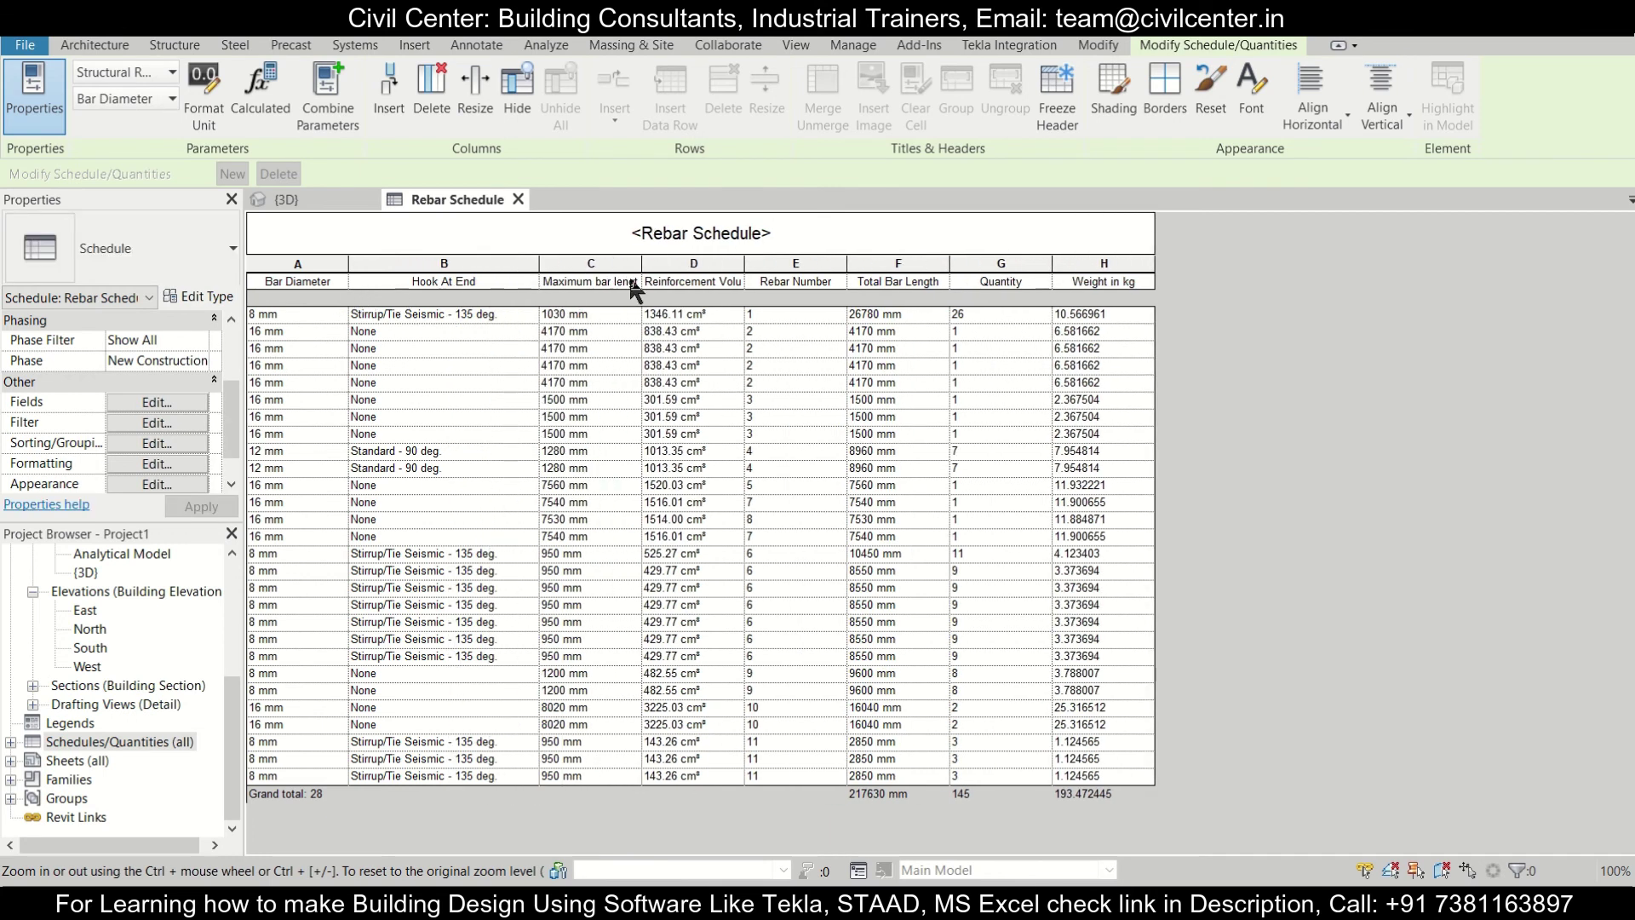
{"action": "left_click_drag", "start_coordinate": [744, 273], "coordinate": [779, 272]}
{"action": "left_click_drag", "start_coordinate": [882, 262], "coordinate": [861, 263]}
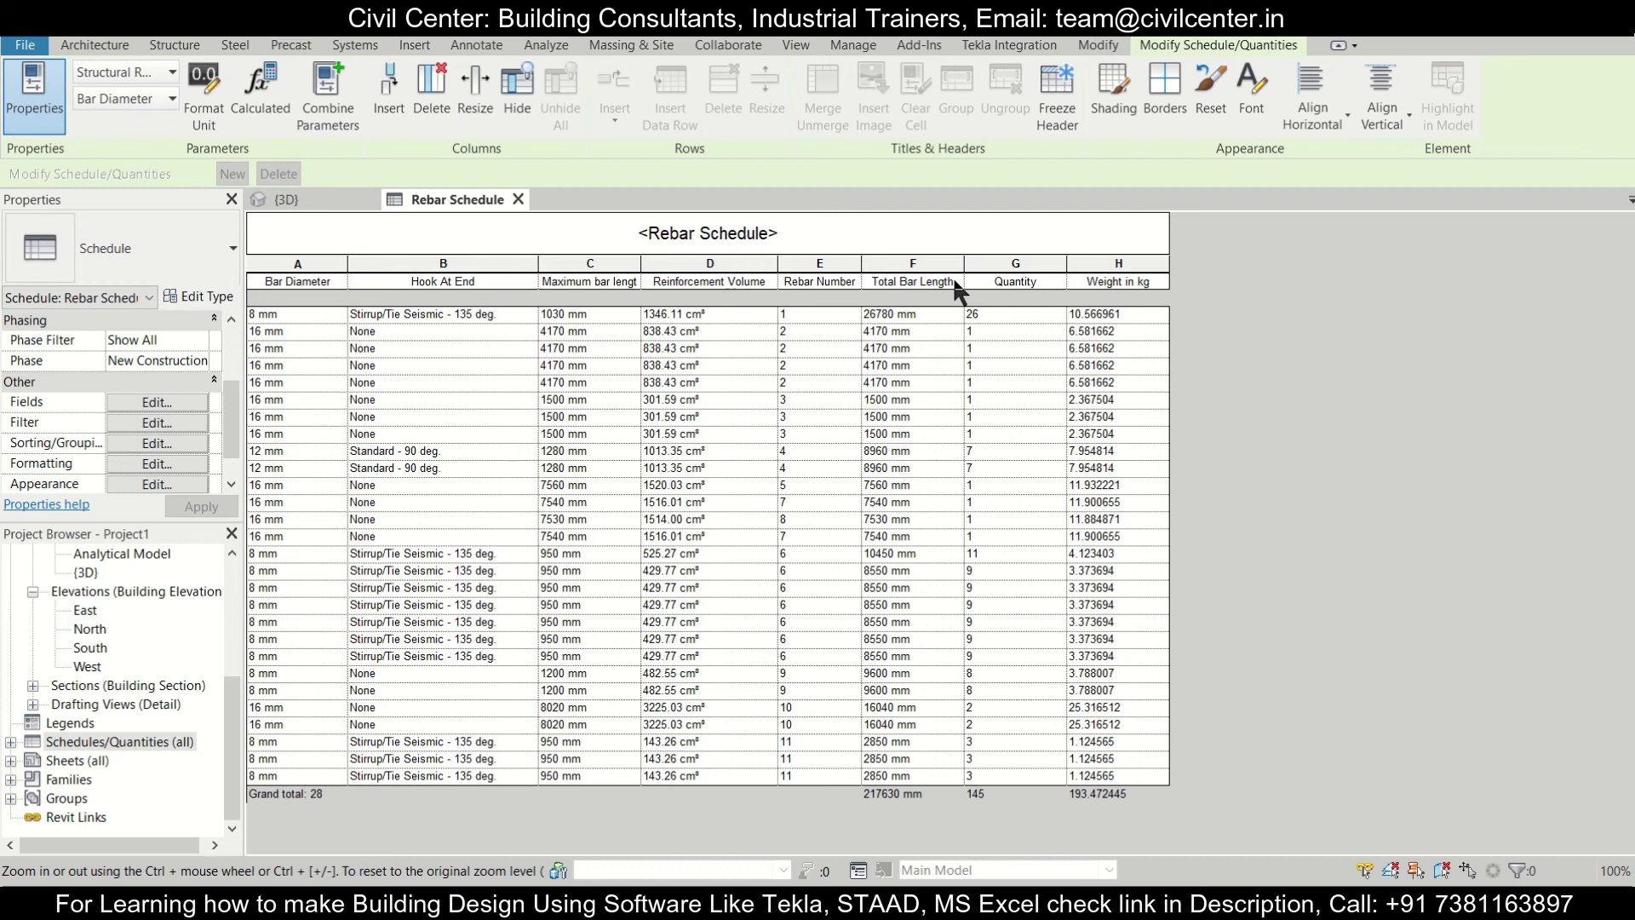